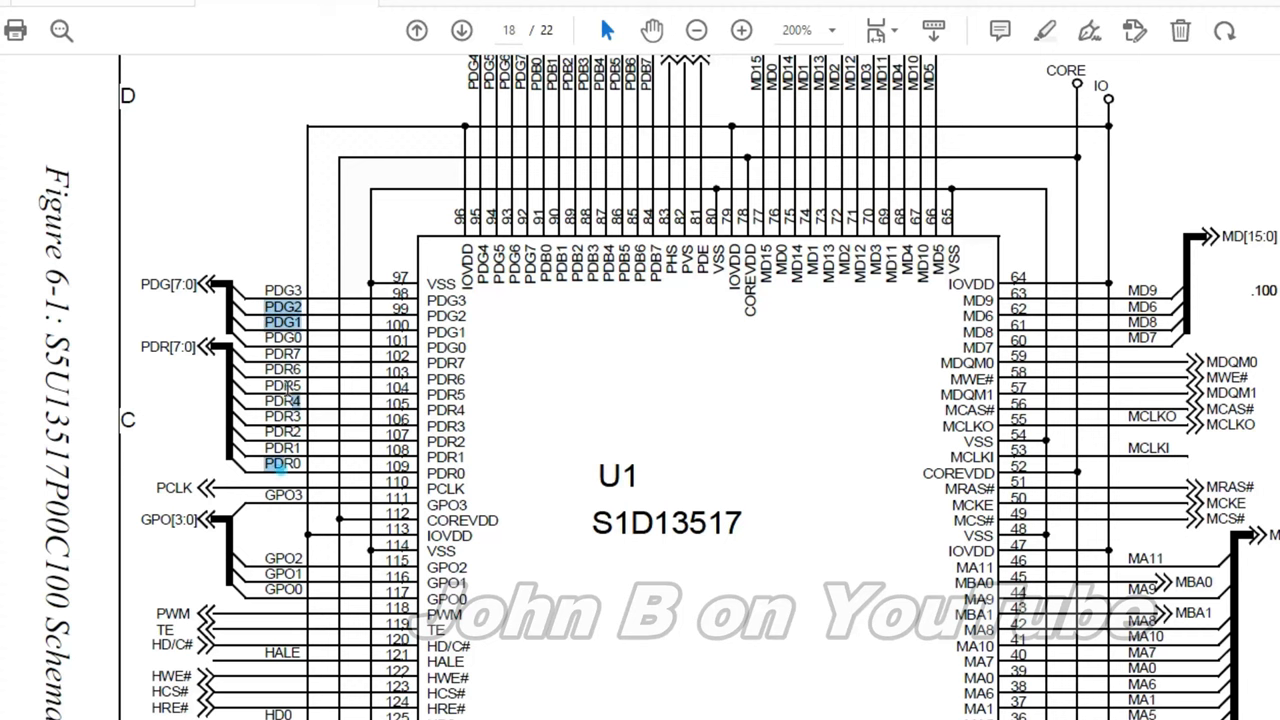
Inspect the PDG2–PDR0 left-side pin labels and the top pin row of the S1D13517 schematic.
drag(282, 468, 300, 308)
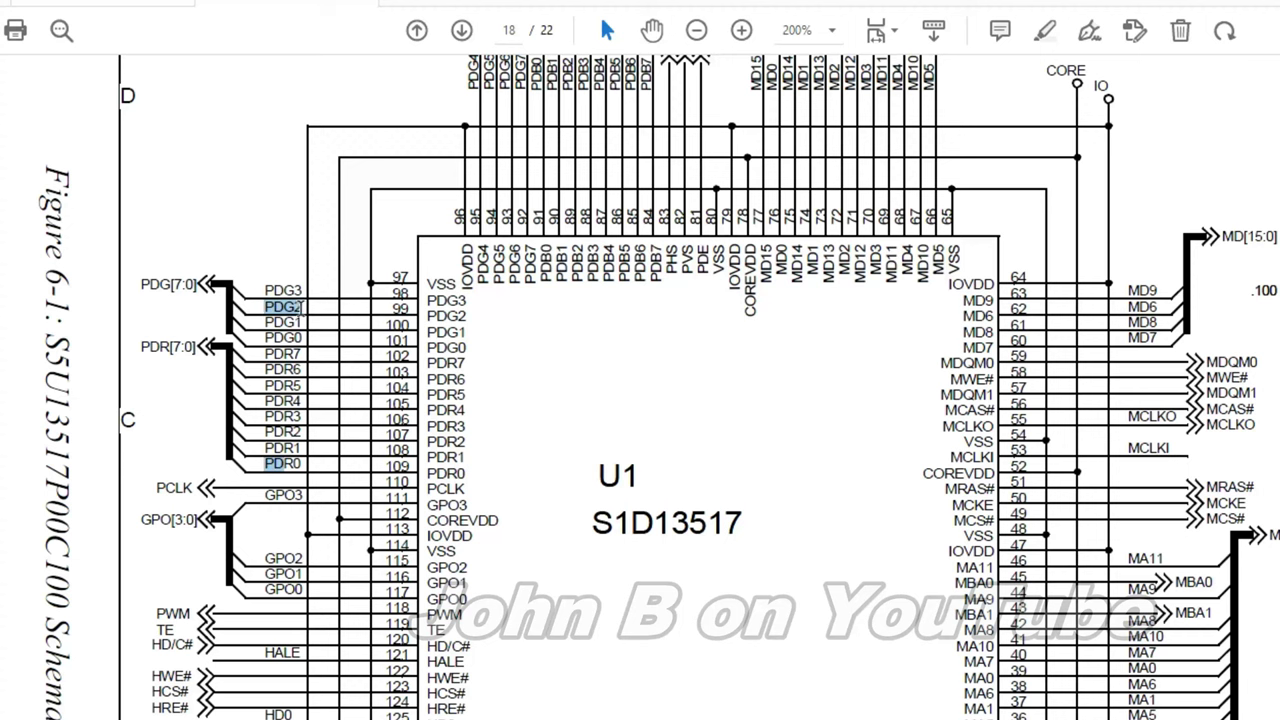
click(564, 316)
drag(487, 270, 478, 265)
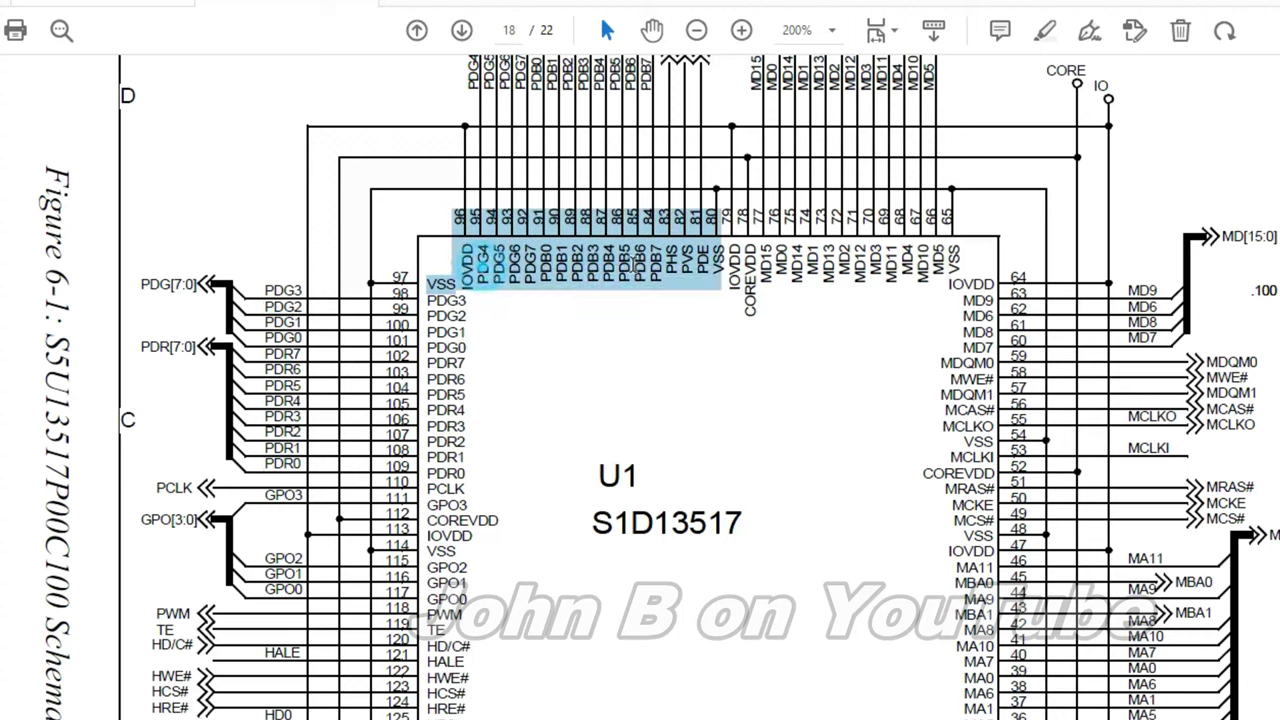
click(600, 300)
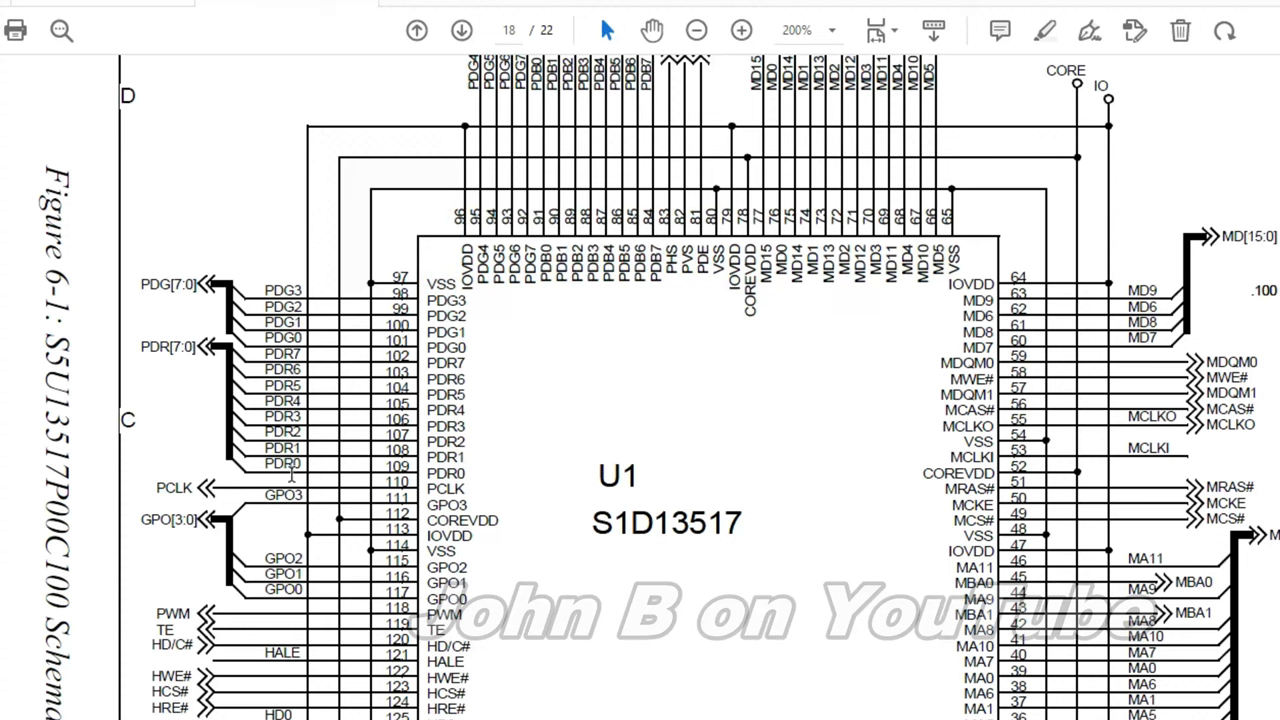
drag(290, 478, 300, 428)
drag(543, 270, 605, 272)
click(645, 290)
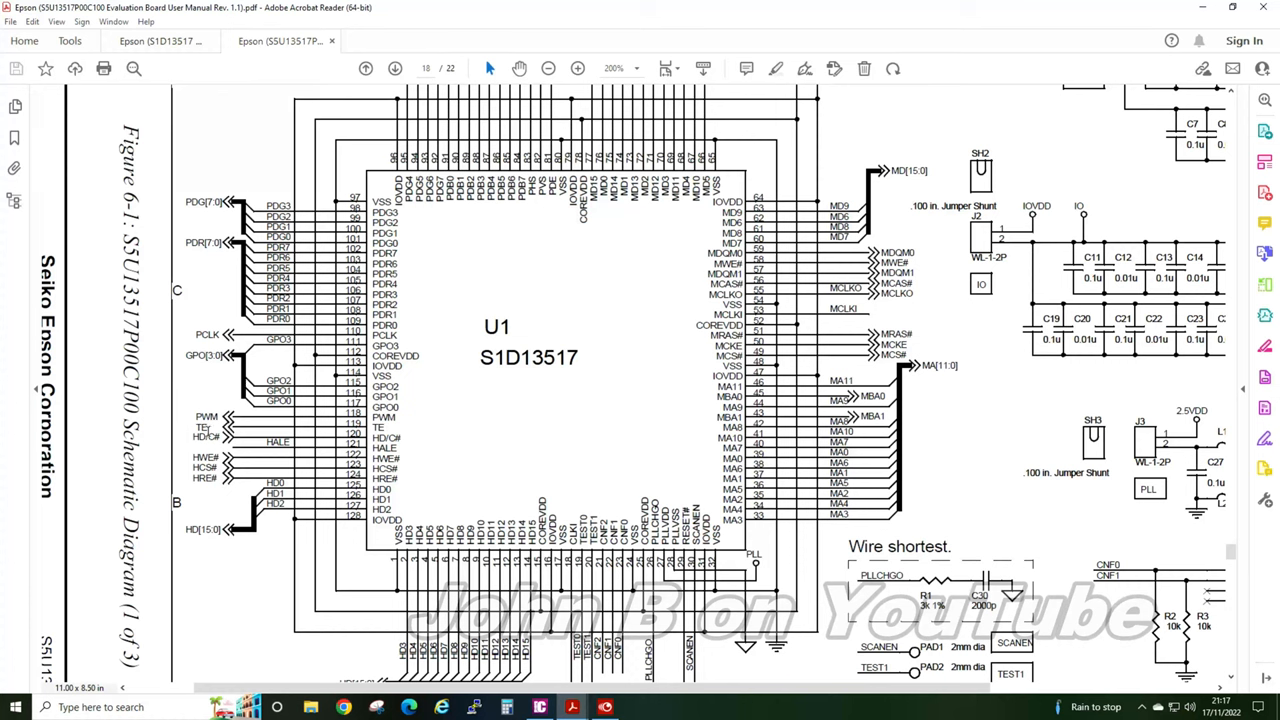
Highlight the PWM, TE and HD/C# pin labels in yellow, then check the HD4–IOVDD labels.
click(198, 417)
drag(198, 417, 220, 437)
click(231, 397)
click(231, 397)
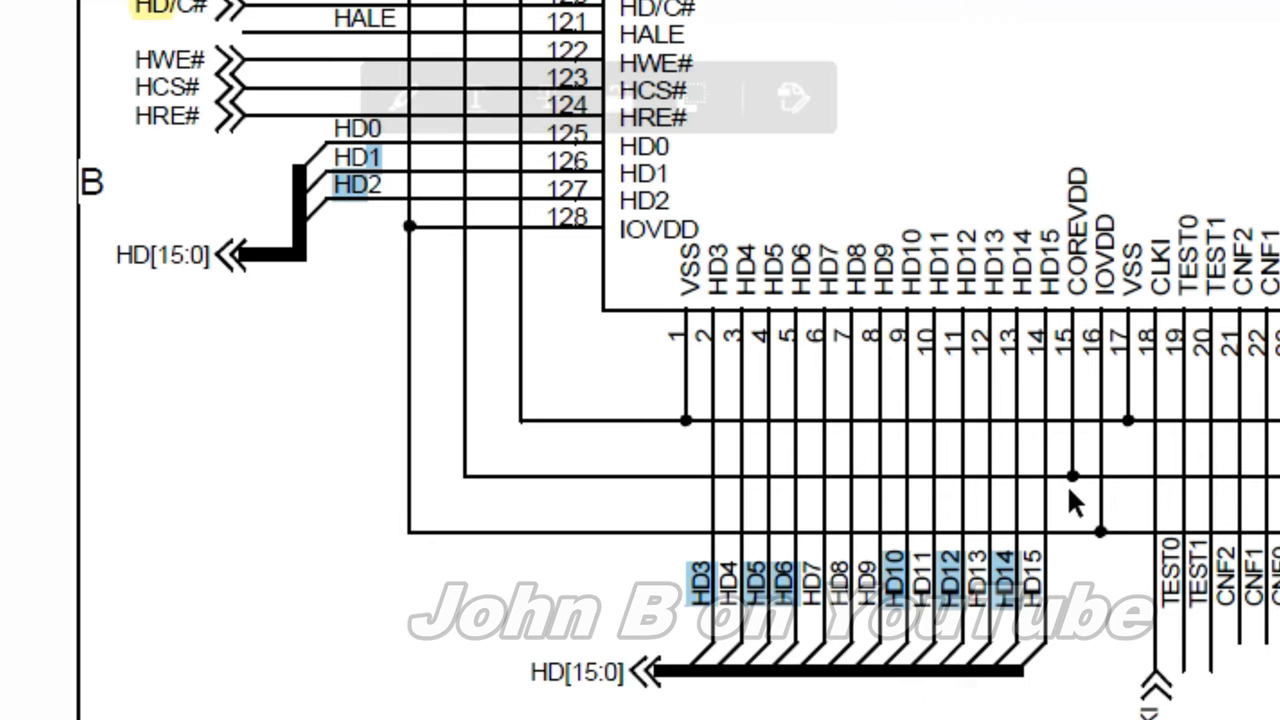
drag(1068, 385, 731, 366)
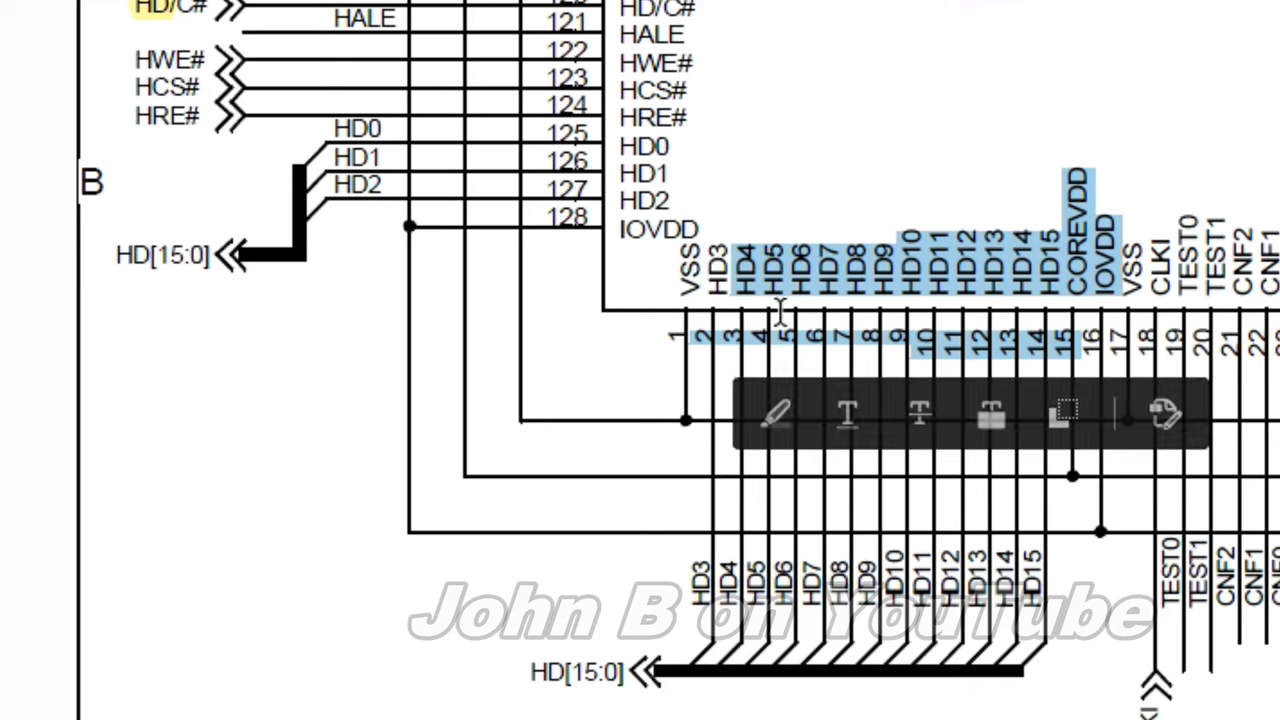
click(305, 487)
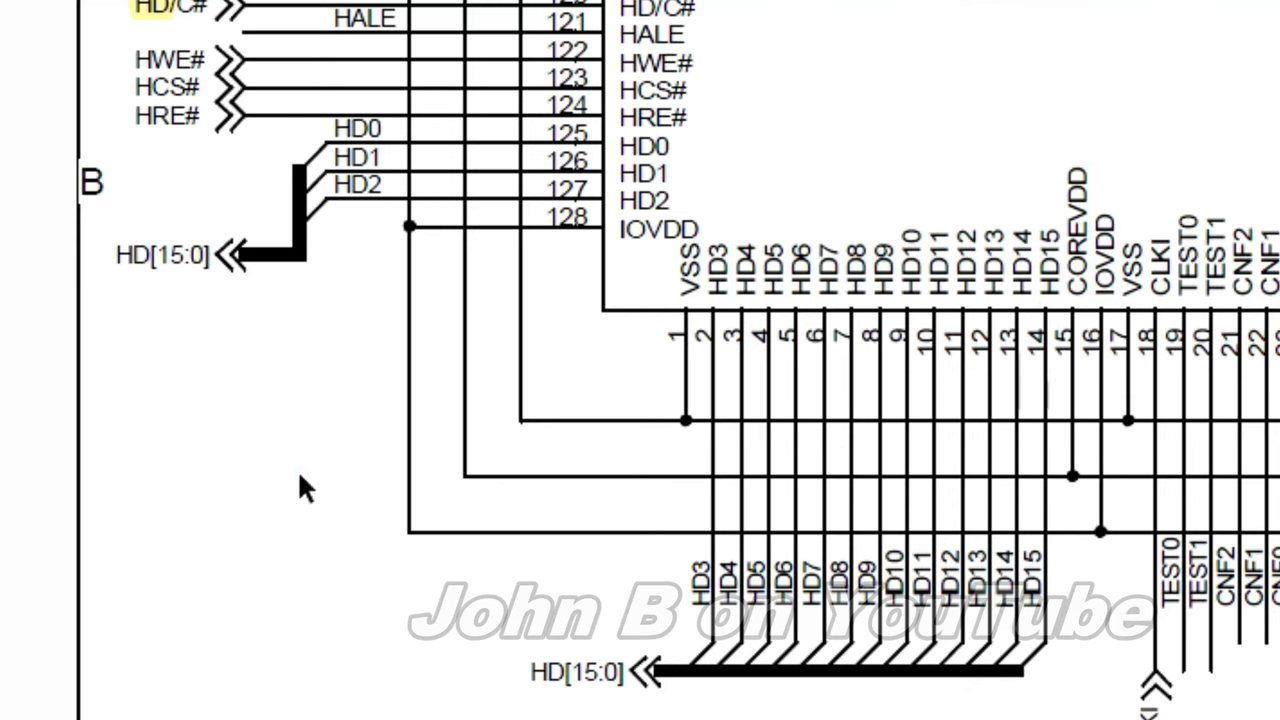
Rotate the schematic page 90° clockwise so the chip reads upright.
right_click(1025, 36)
click(1157, 86)
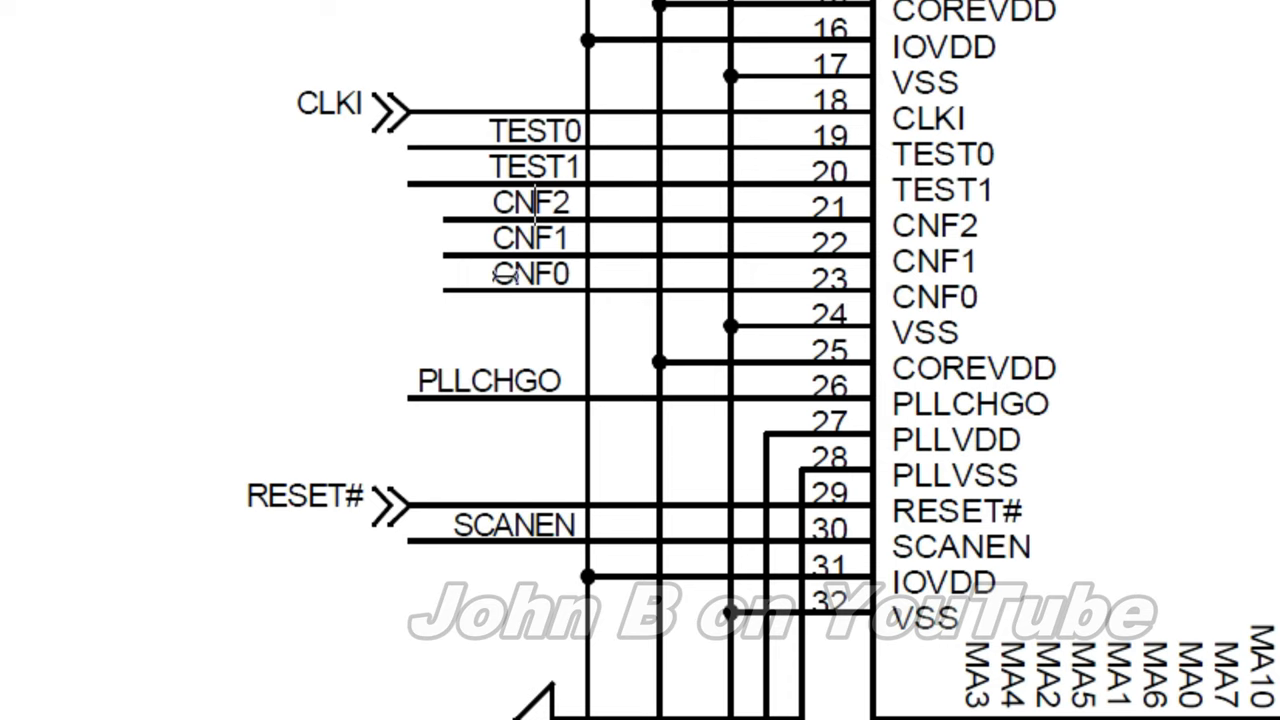
click(507, 274)
Inspect the CNF0, TEST0, PLLCHGO and SCANEN pin labels on the rotated schematic.
drag(555, 278, 496, 275)
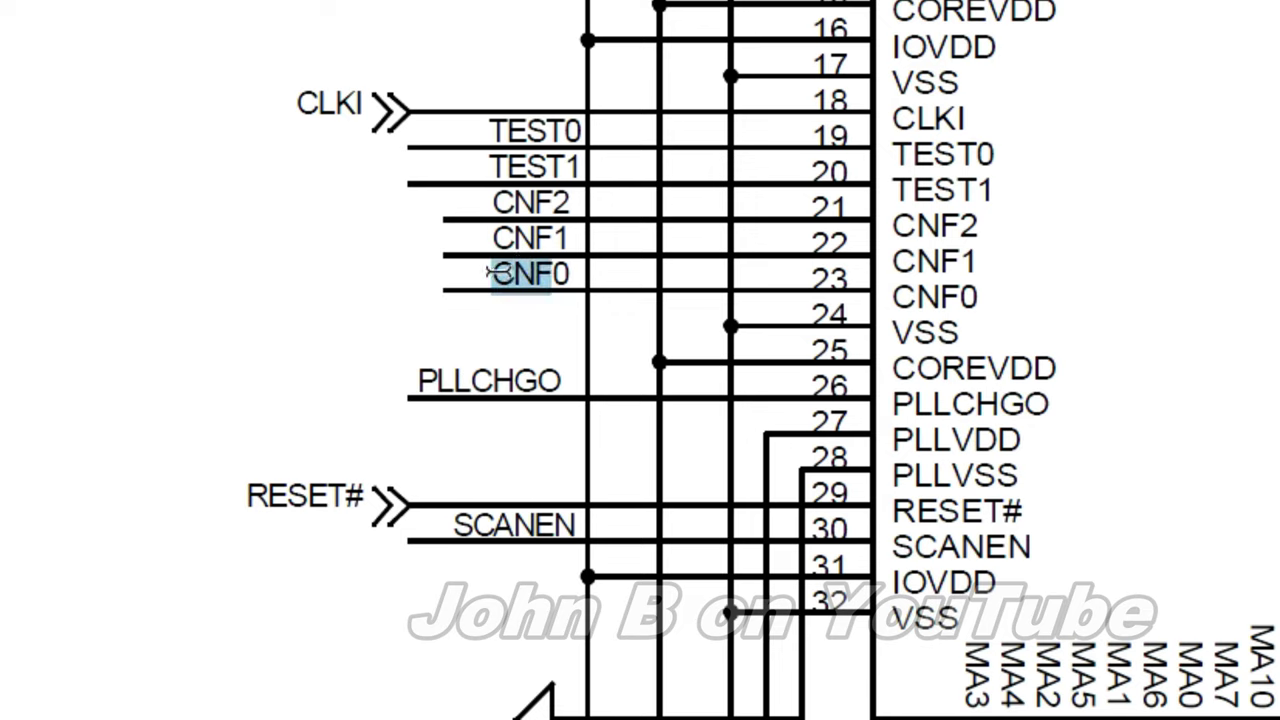
click(565, 274)
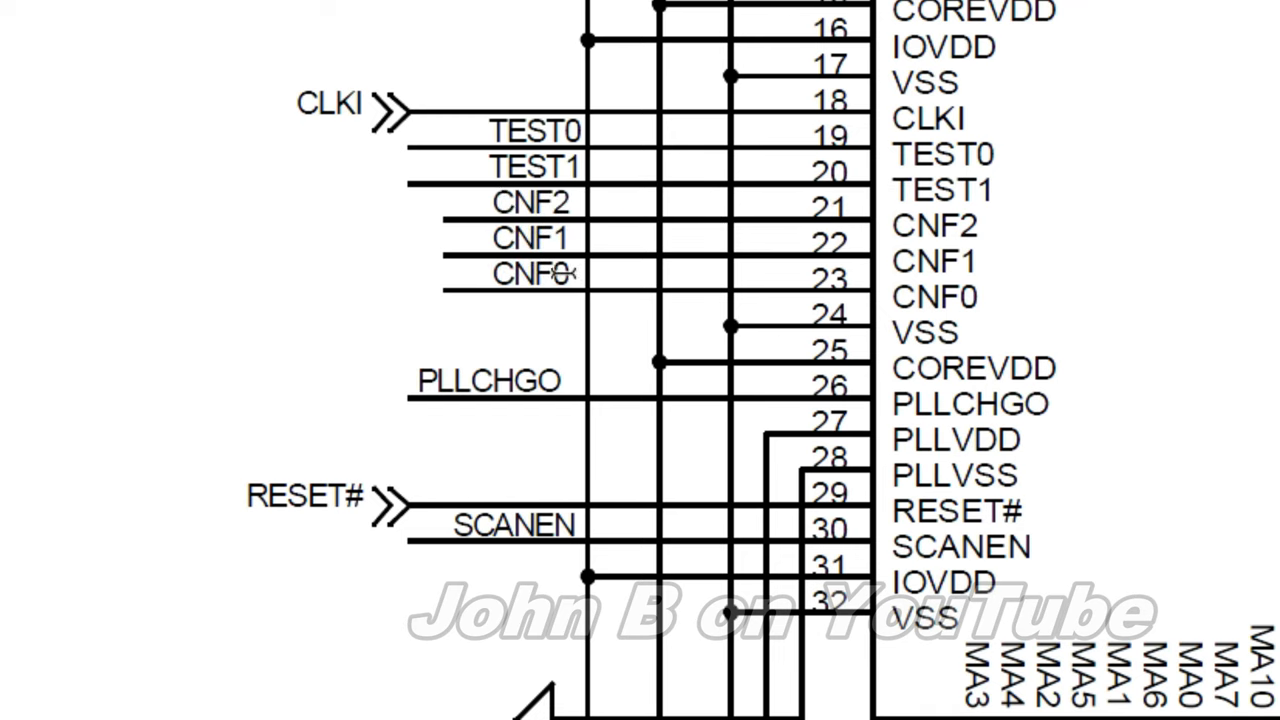
drag(502, 108, 497, 255)
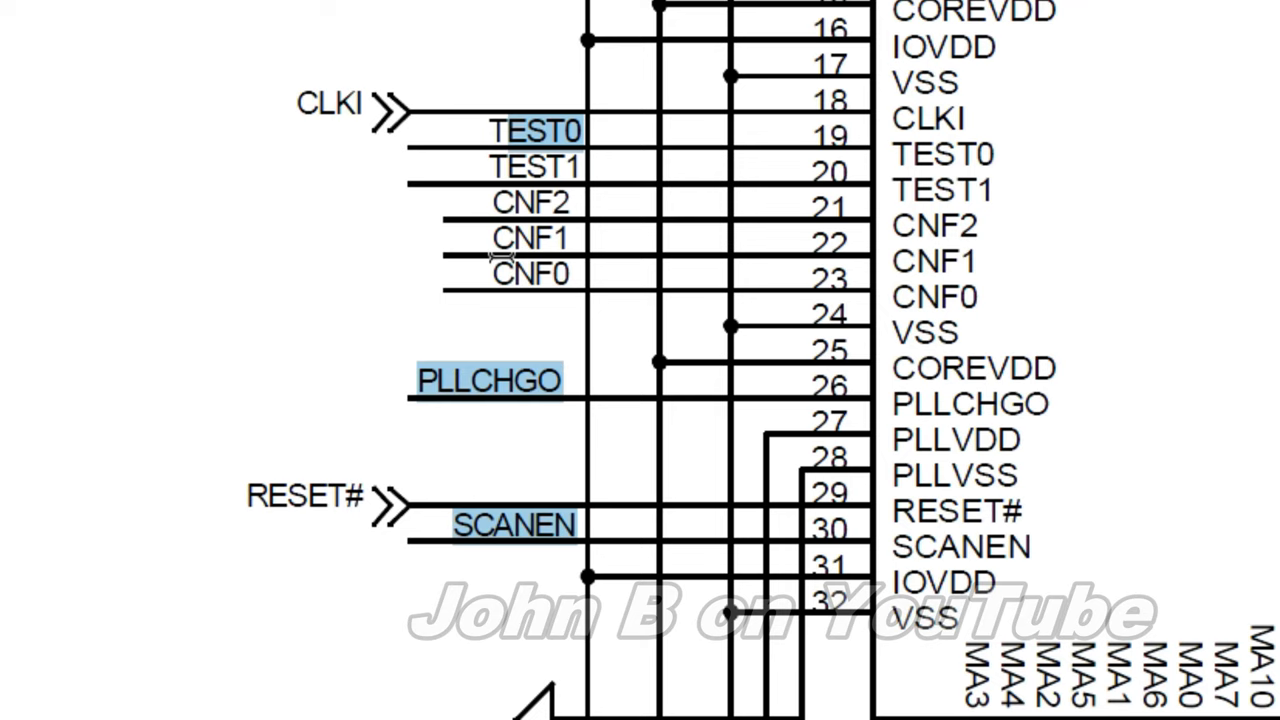
click(250, 273)
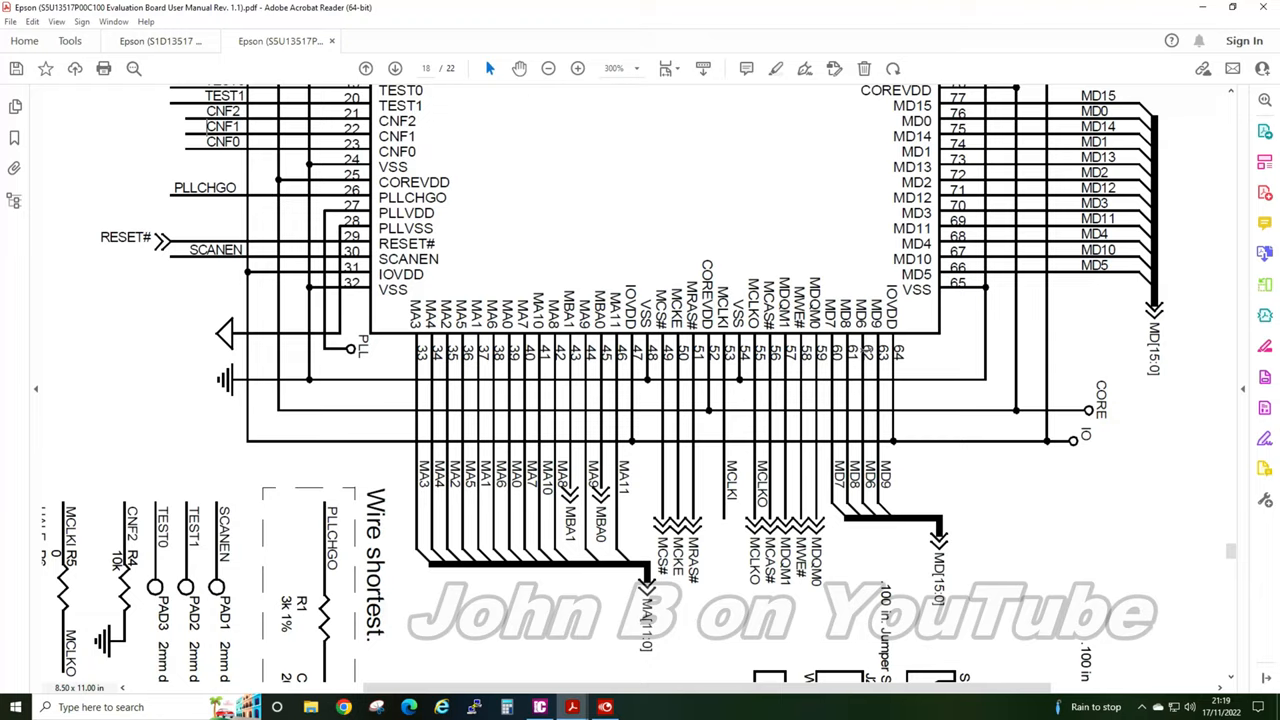
scroll(867, 356, up, 3)
scroll(888, 376, up, 2)
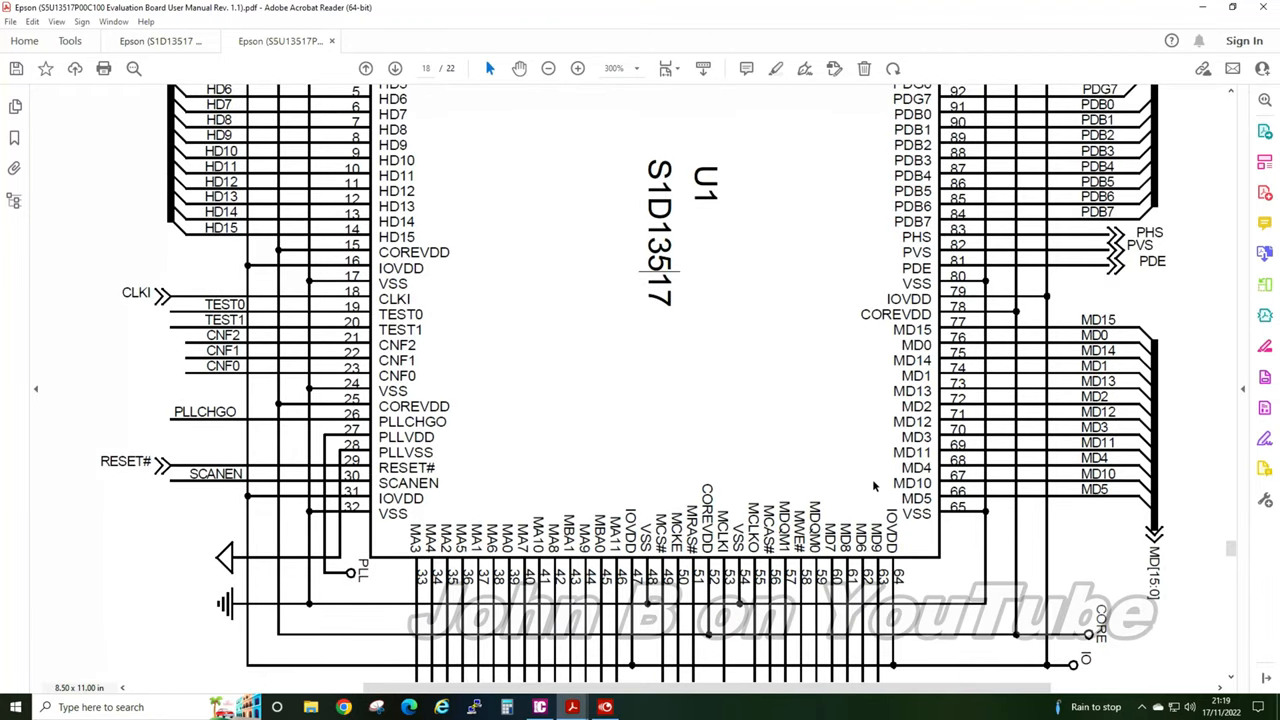
scroll(872, 479, up, 4)
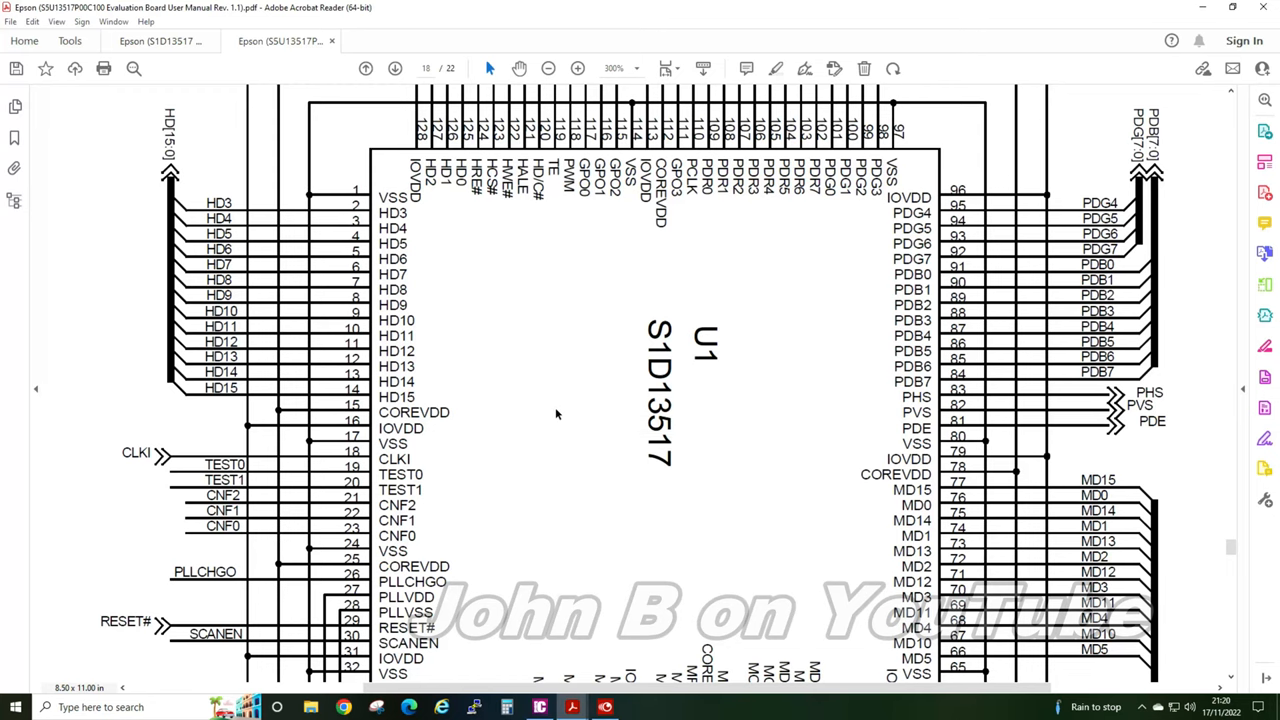
Close the evaluation board manual and check the S1D13517 specification's title and document revision.
key(ctrl+w)
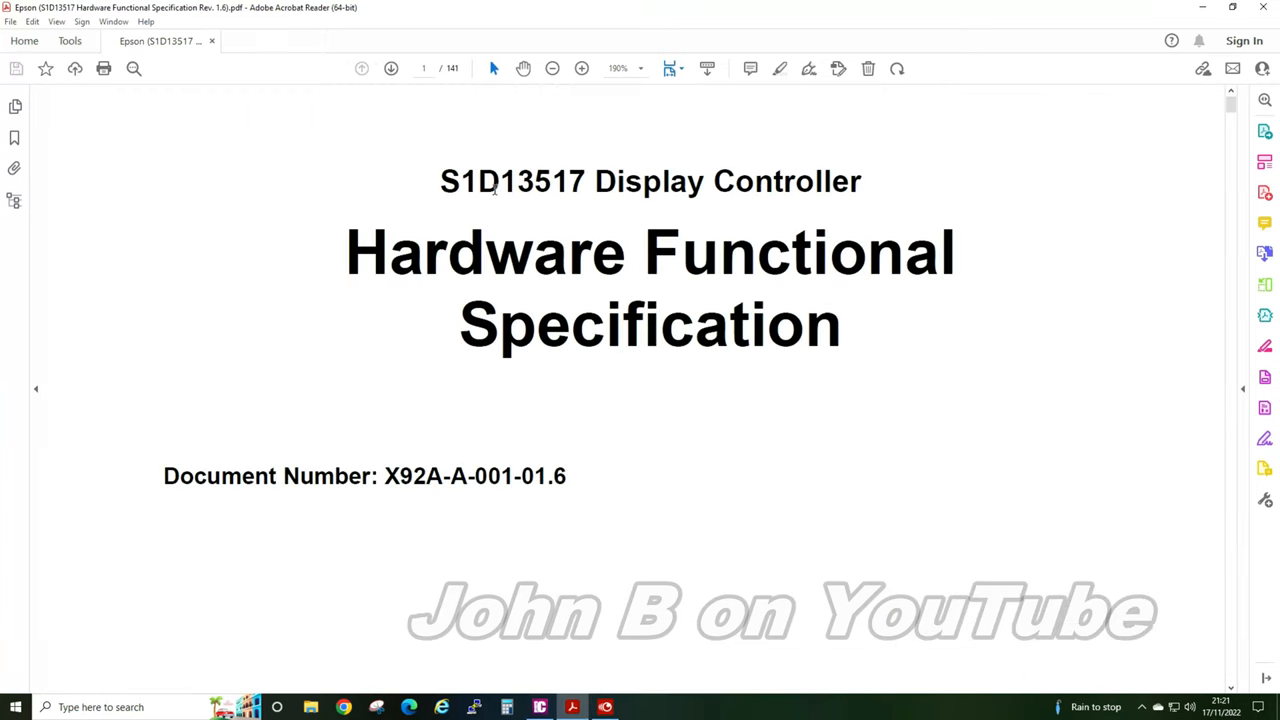
drag(441, 181, 585, 181)
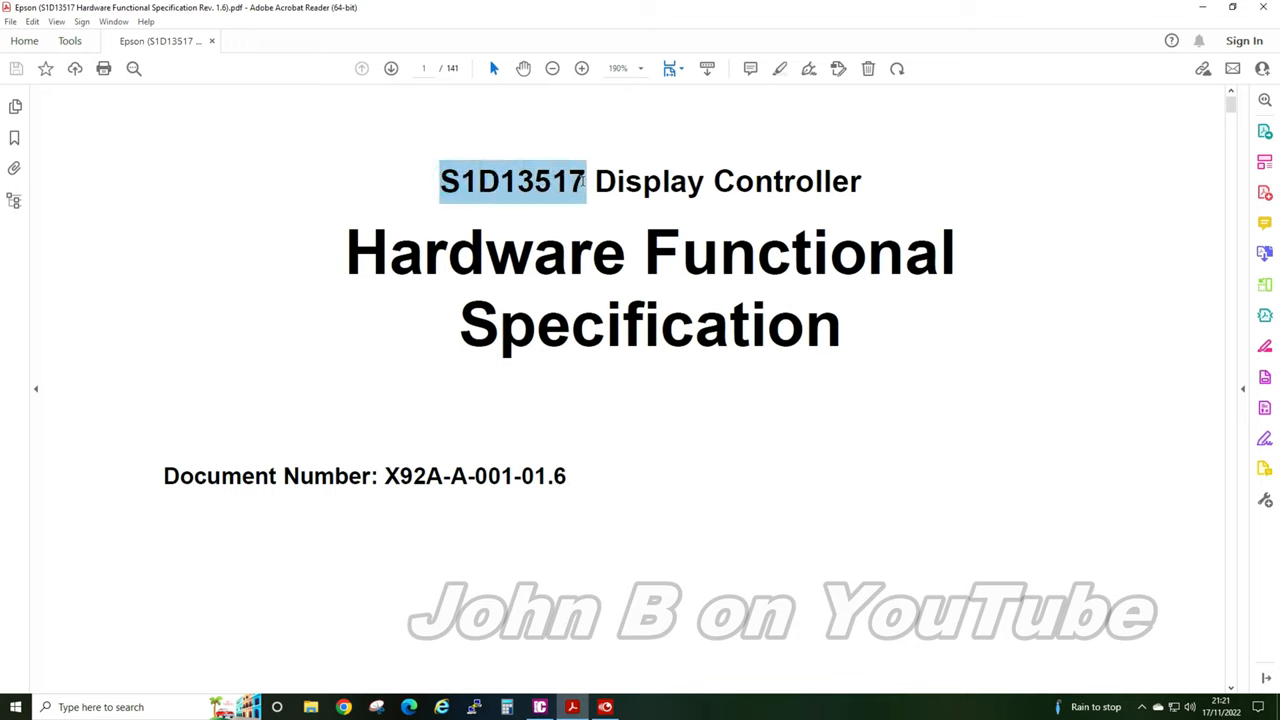
click(712, 183)
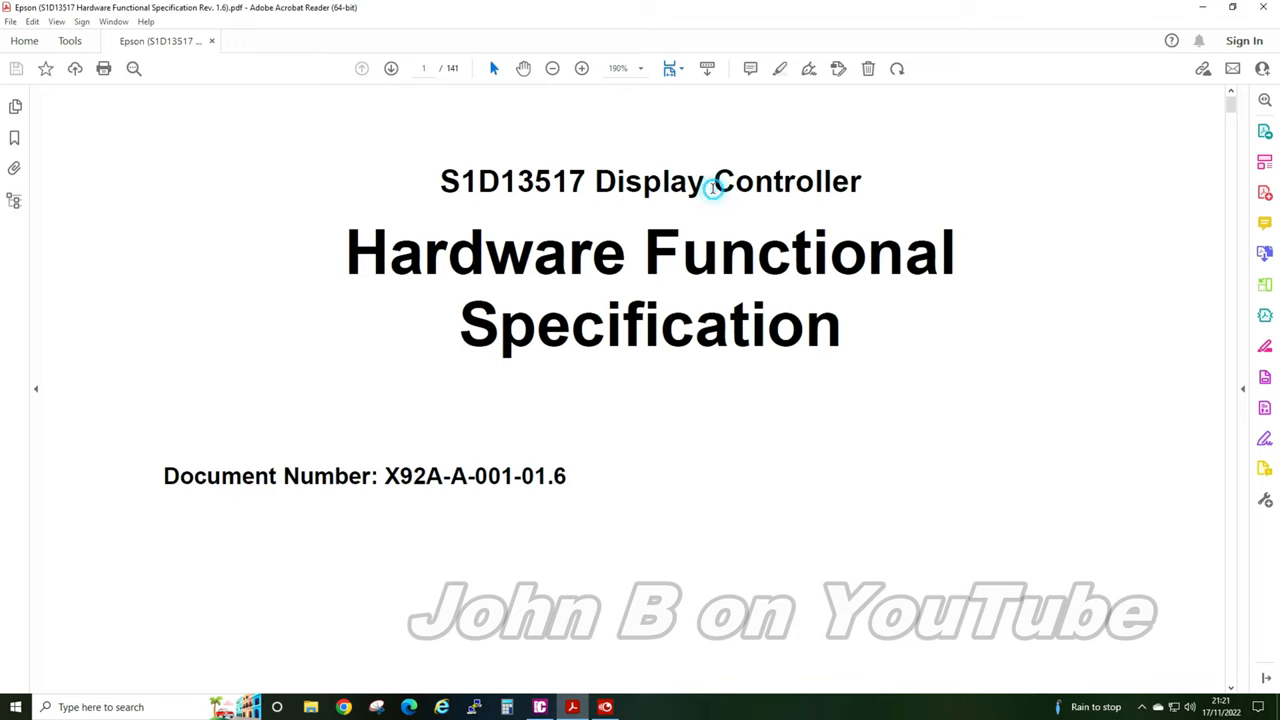
drag(535, 477, 585, 477)
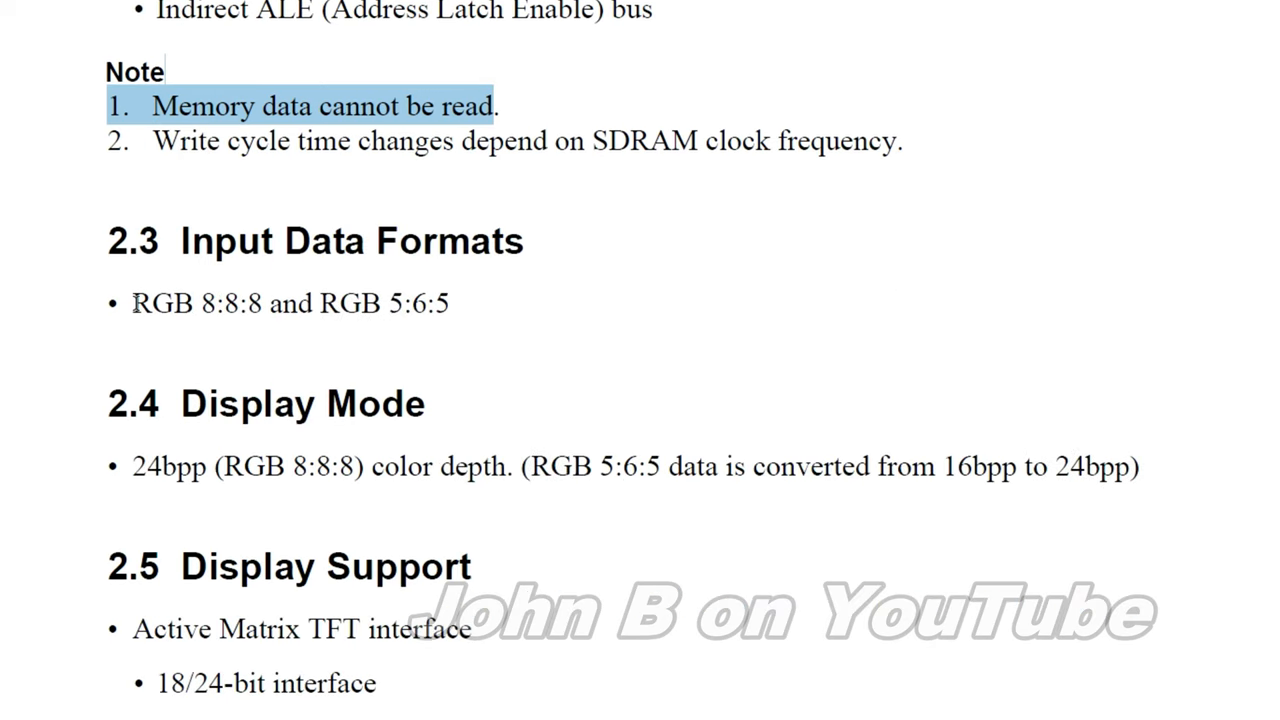
Review the RGB 8:8:8 / 5:6:5 input formats, 24bpp colour depth and RGB 5:6:5 conversion note.
drag(134, 303, 463, 314)
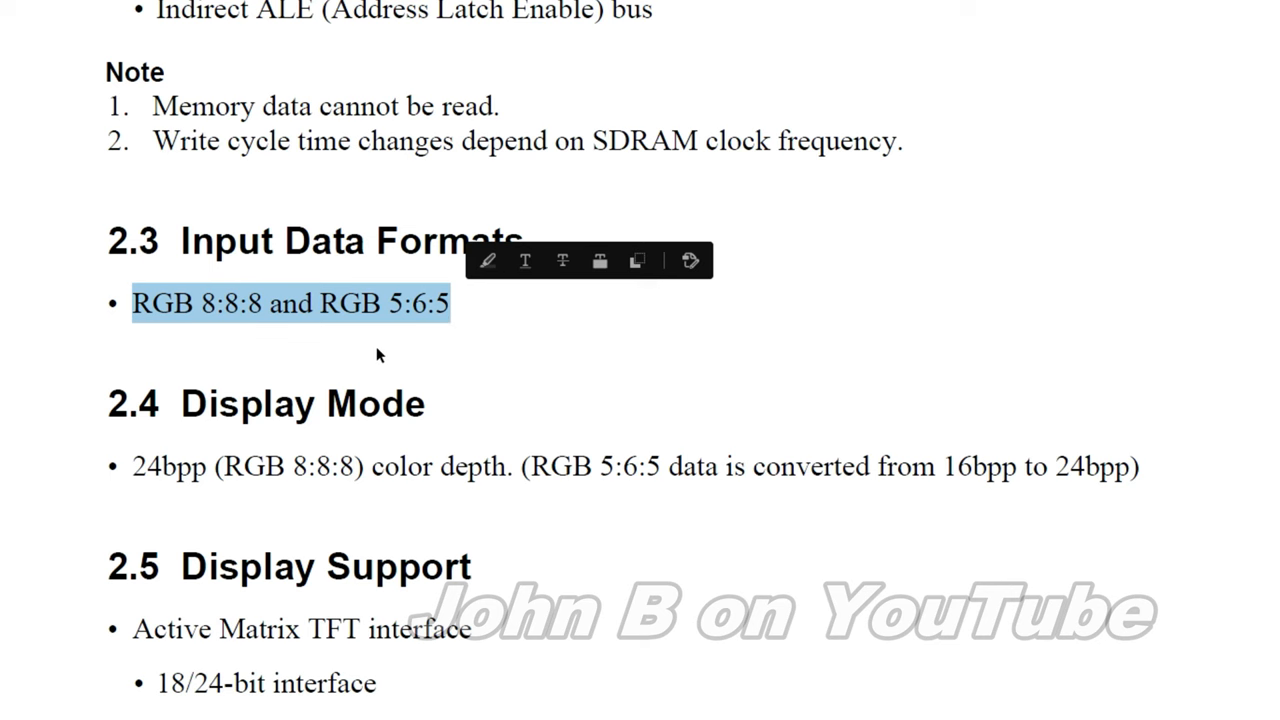
drag(146, 325, 313, 331)
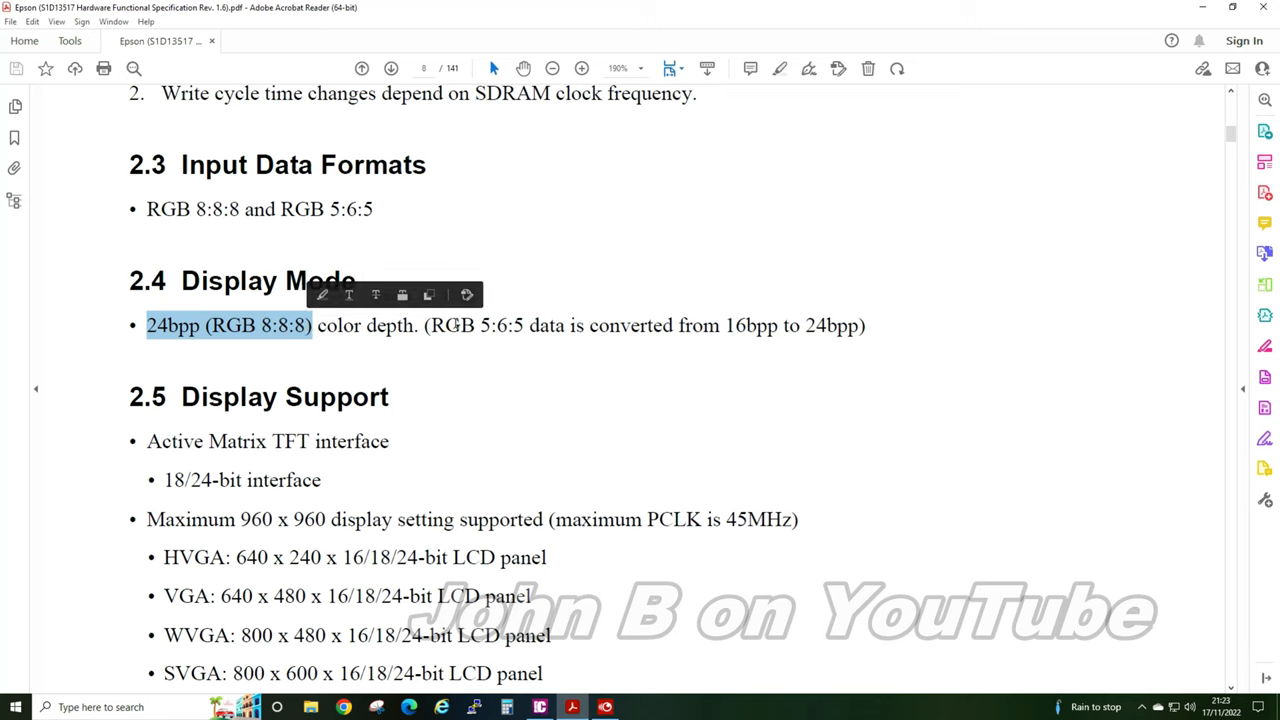
drag(428, 325, 693, 338)
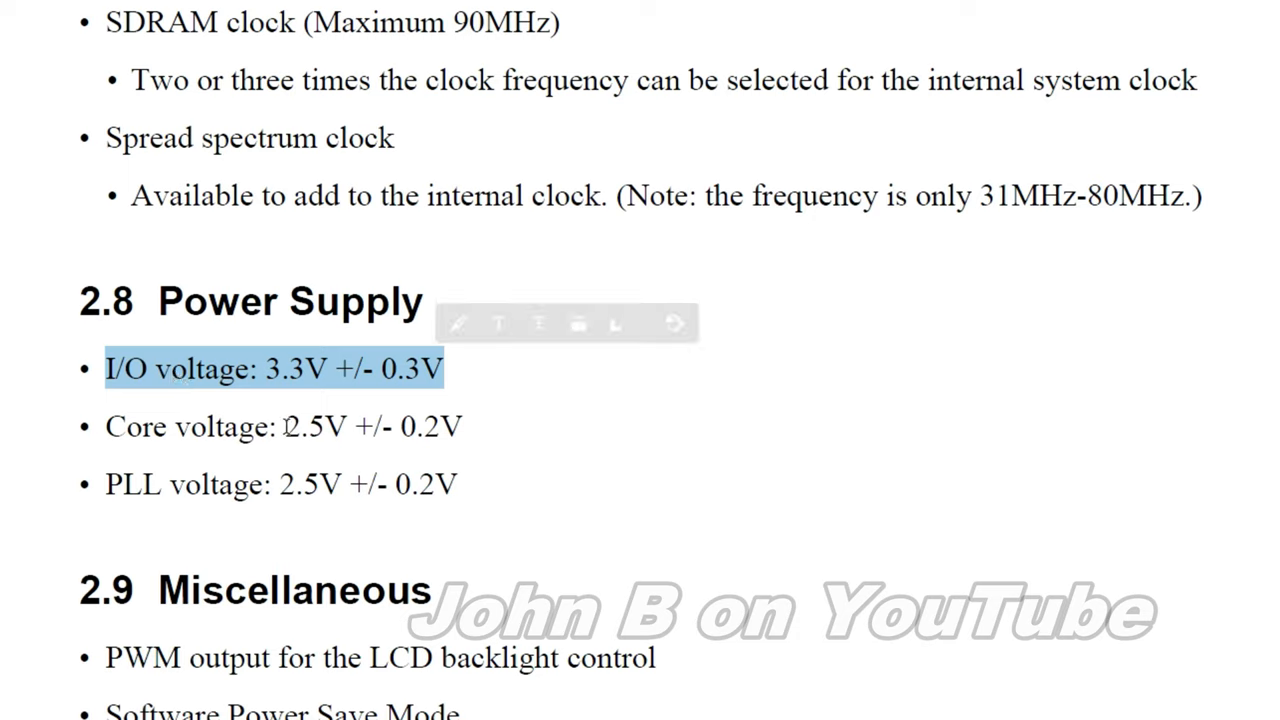
Check the core and PLL voltage values, then locate the HD/C# signal in the system block diagram.
drag(285, 427, 464, 420)
scroll(114, 410, down, 2)
scroll(109, 403, down, 1)
drag(281, 342, 380, 345)
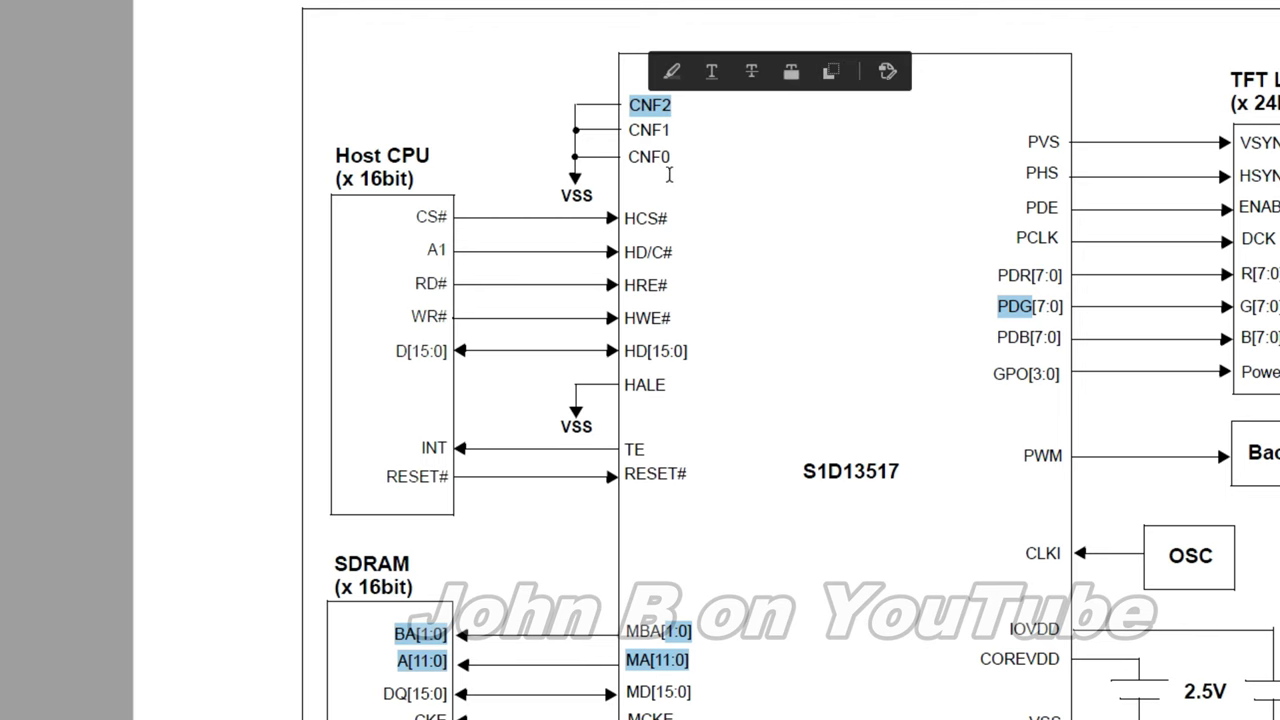
scroll(685, 179, down, 2)
double_click(675, 163)
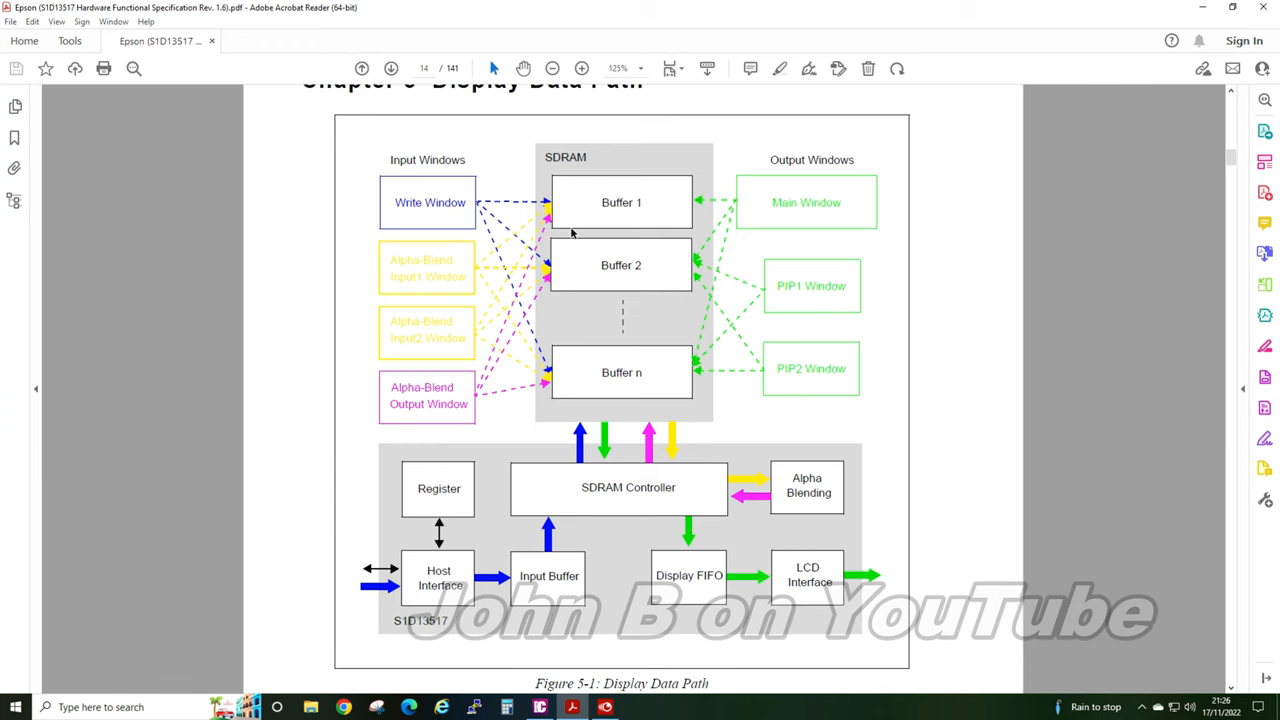
scroll(447, 221, down, 5)
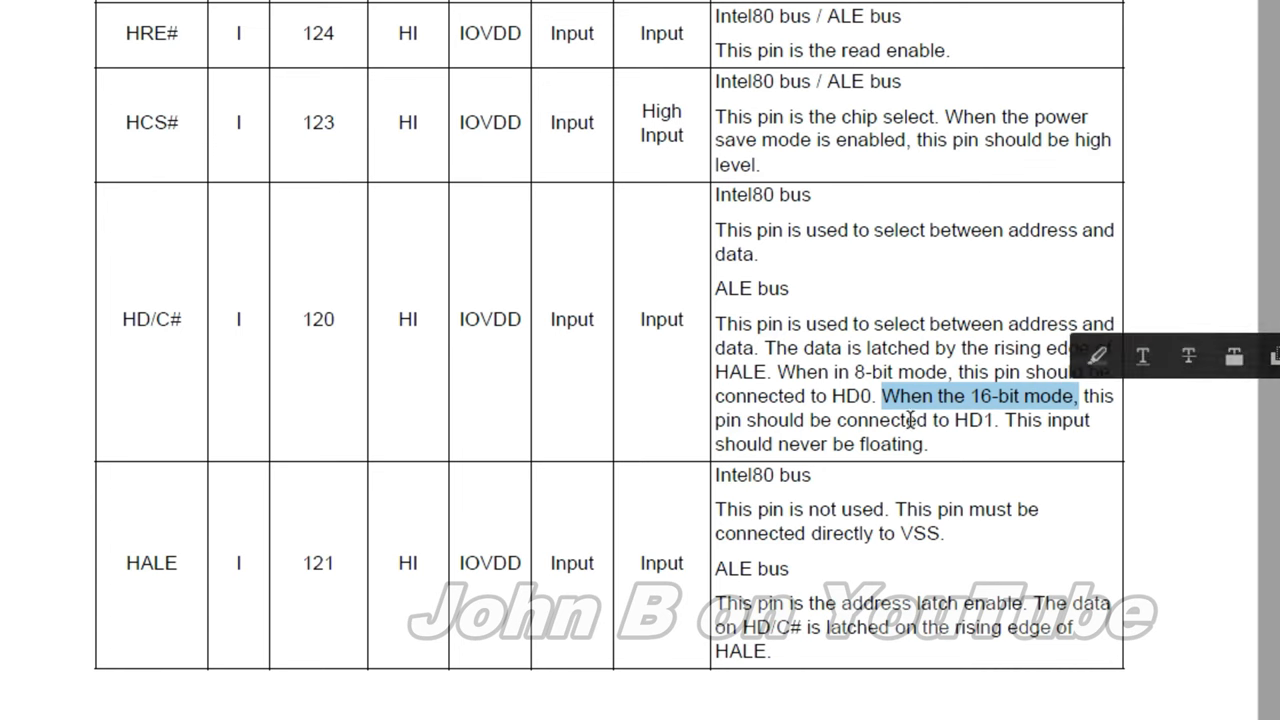
Review the HD/C# 16-bit mode description and mark the HALE pin name on page 17.
click(966, 421)
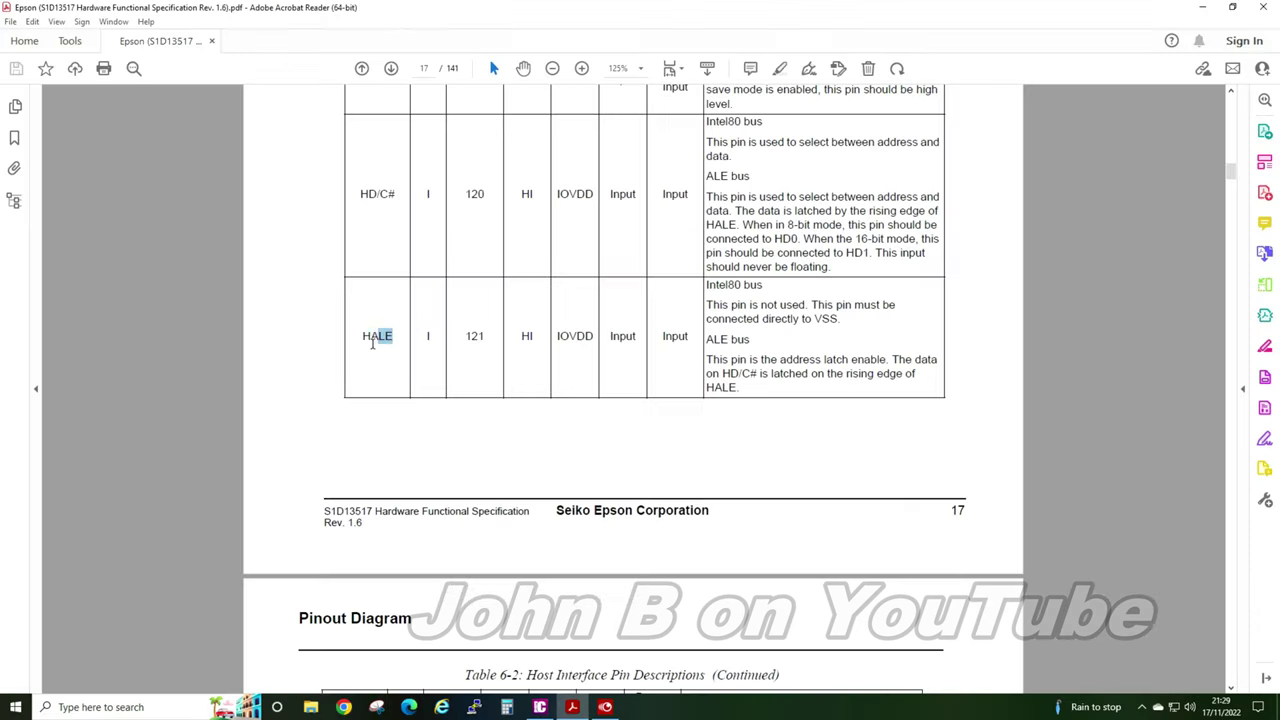
drag(392, 337, 362, 345)
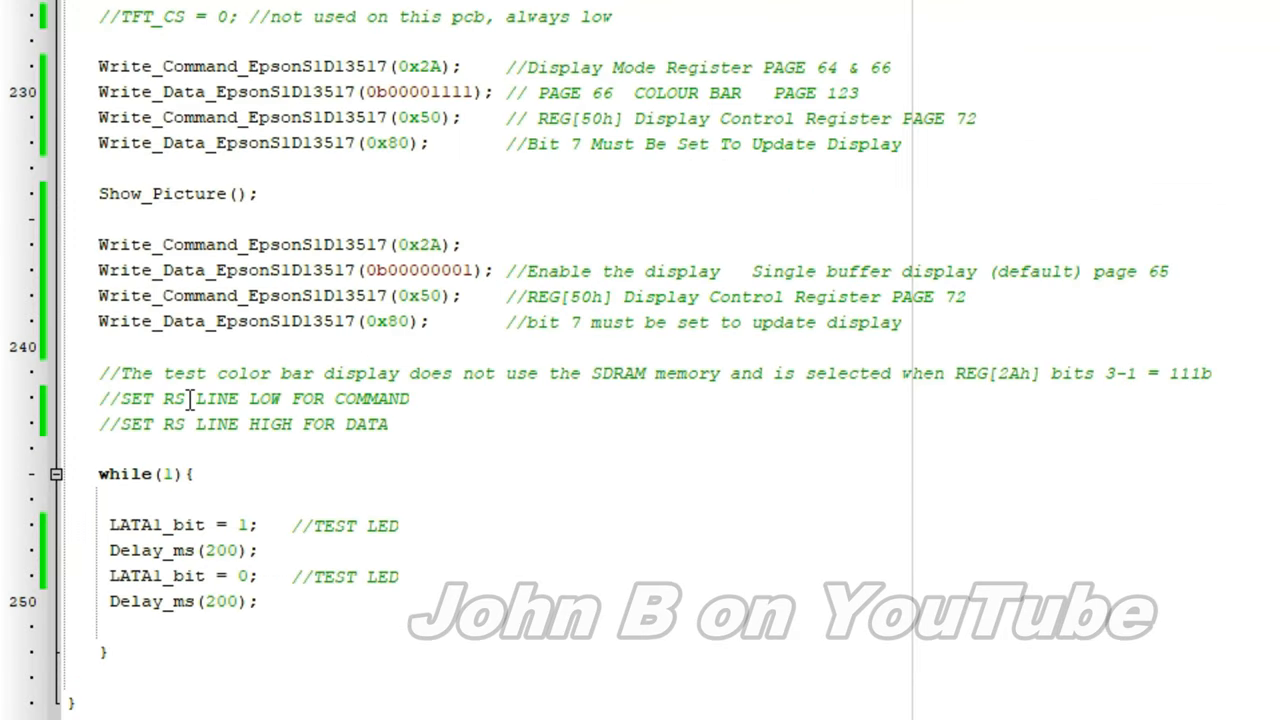
Check the RS-line low-for-command and high-for-data comments, then return to the Intel80 timing diagram.
click(414, 398)
click(398, 424)
click(309, 309)
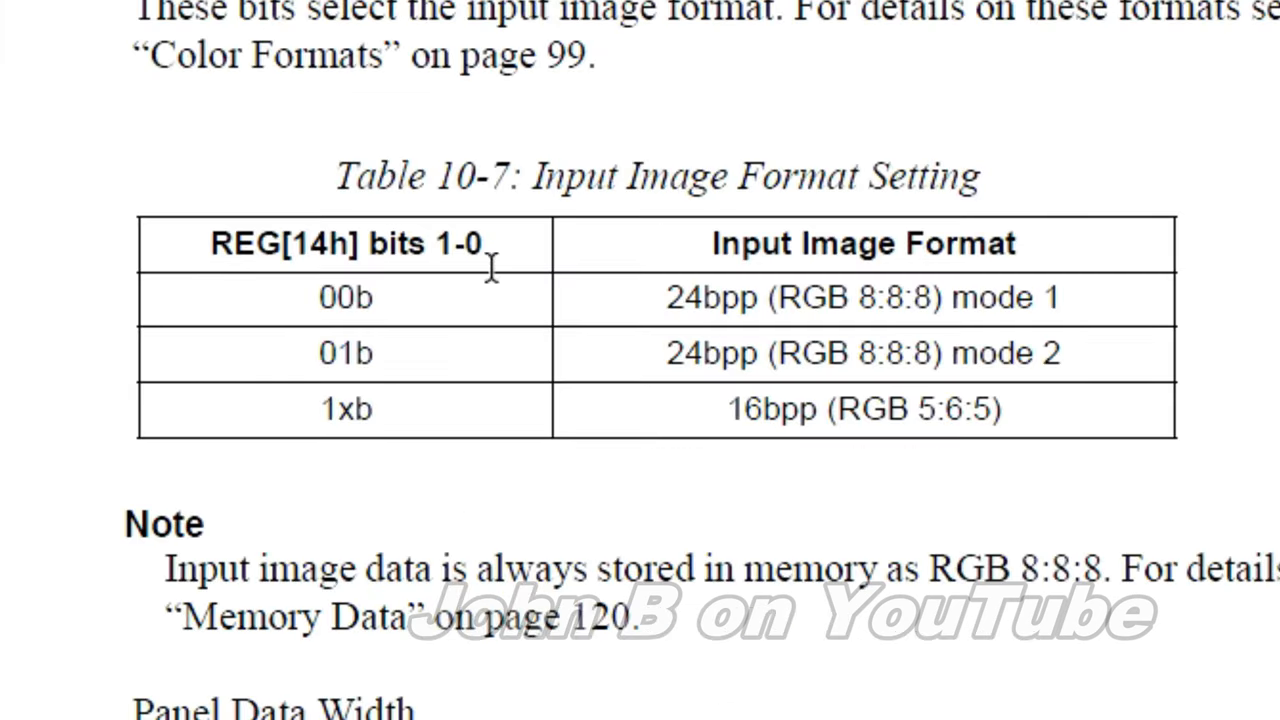
click(402, 345)
drag(675, 404, 1000, 388)
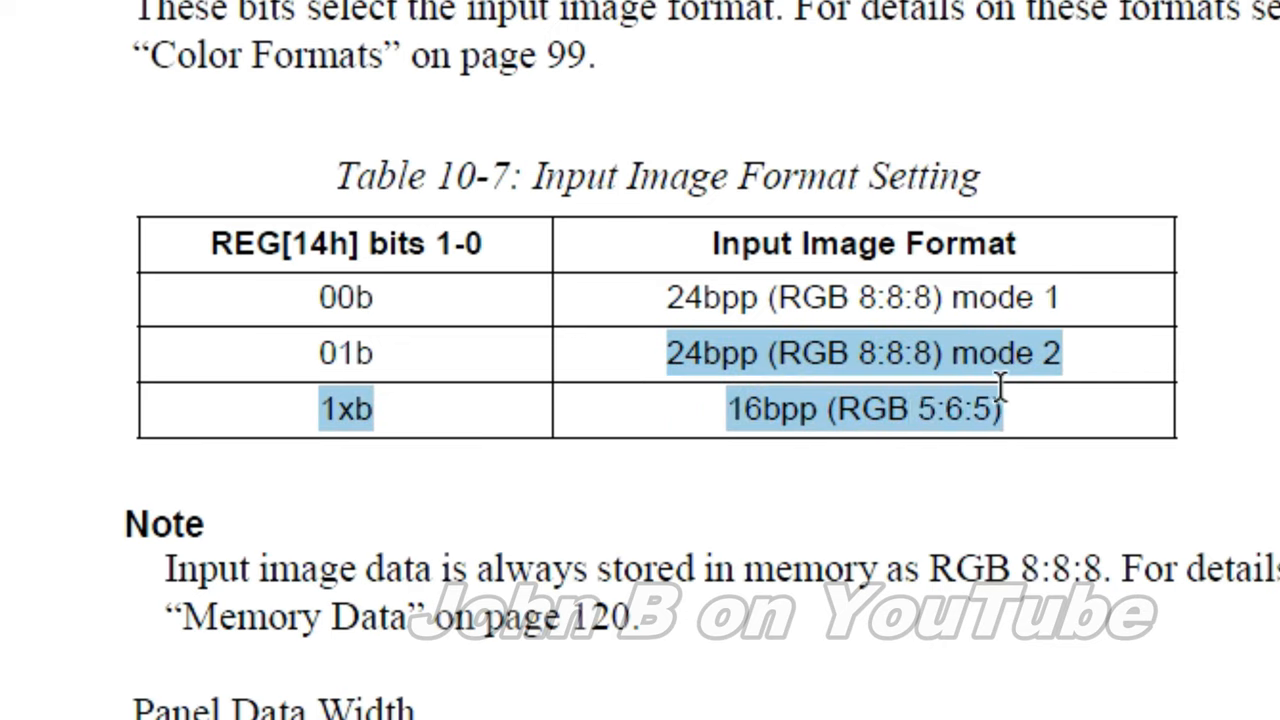
click(857, 443)
drag(726, 410, 1020, 410)
click(965, 411)
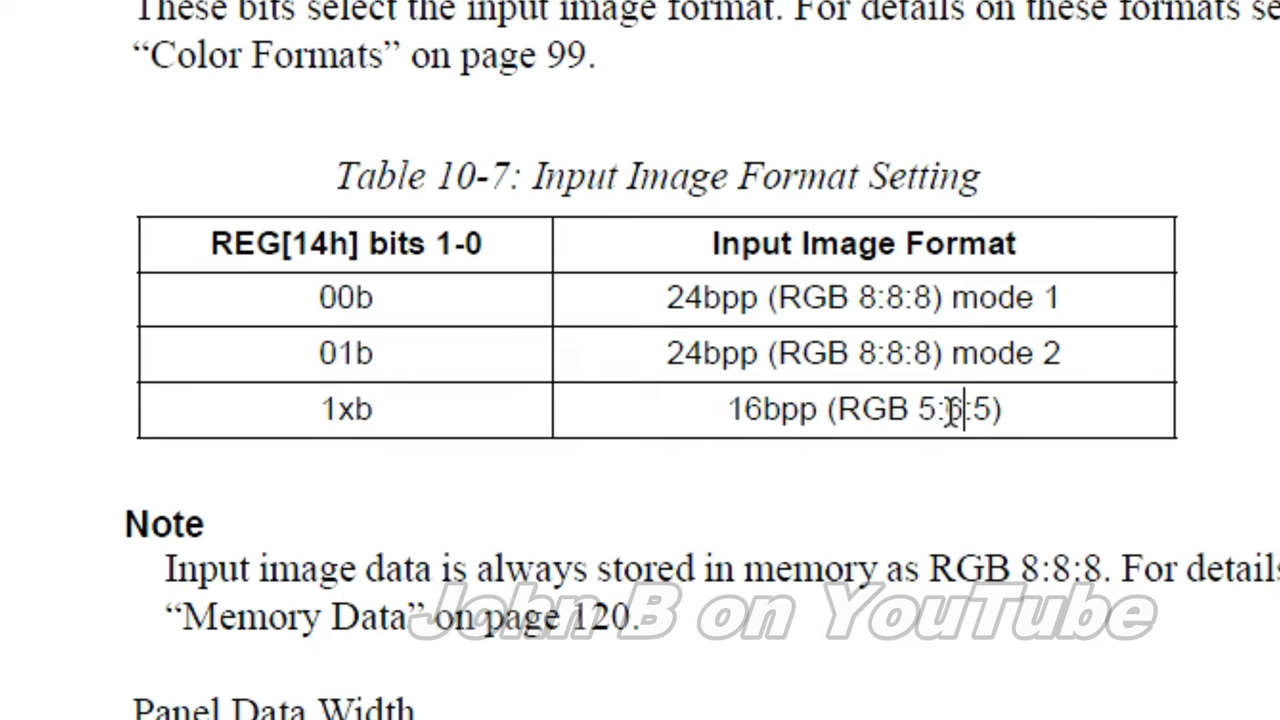
click(992, 411)
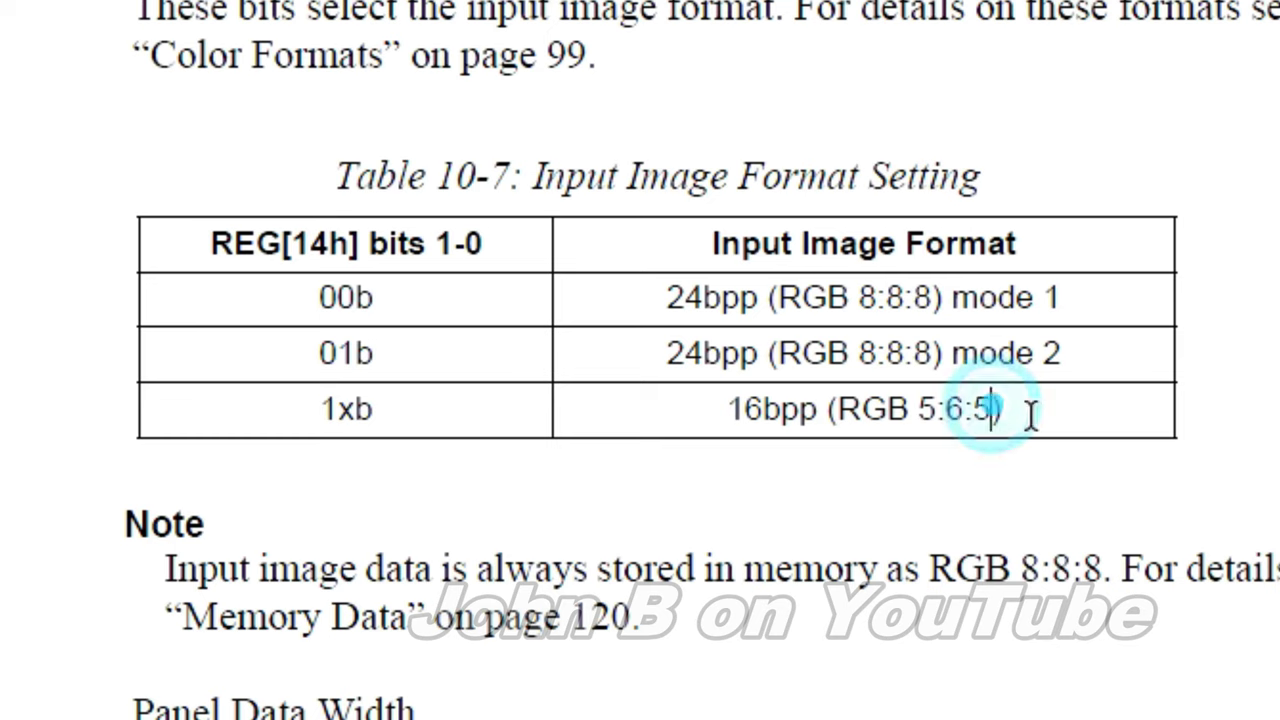
click(428, 423)
drag(358, 410, 393, 437)
click(340, 409)
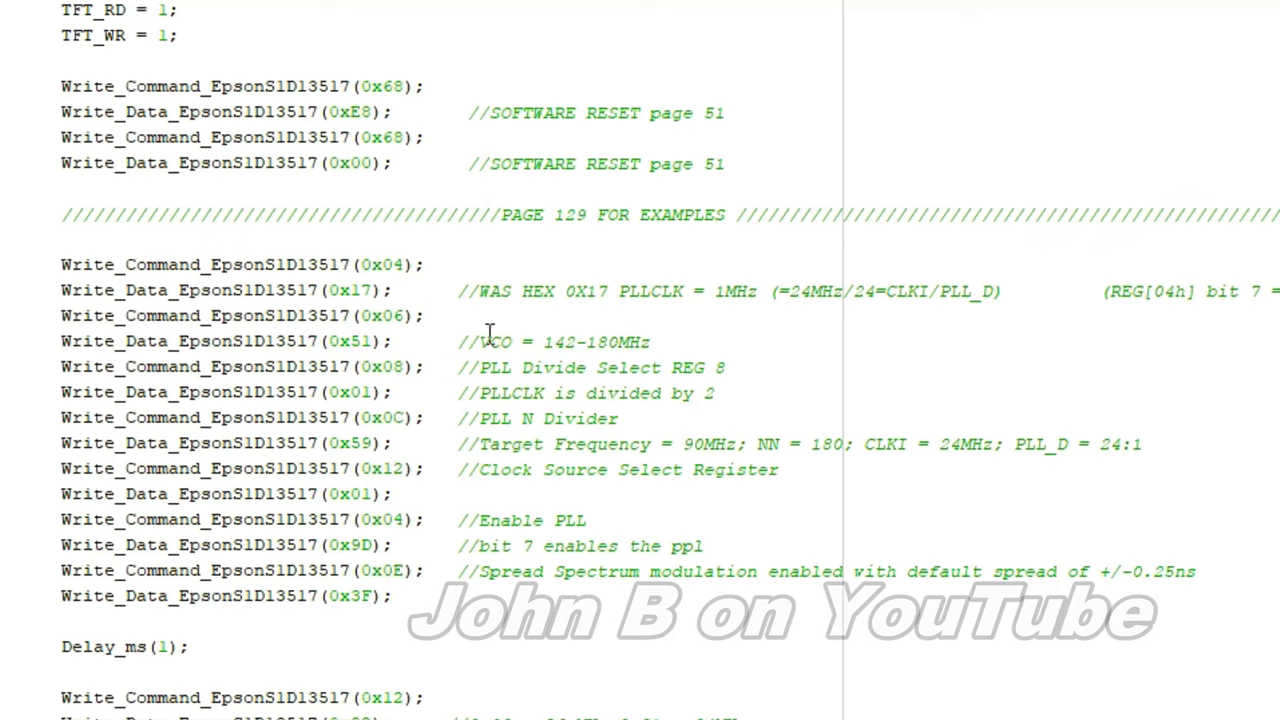
Review the VCO comment on the 0x51 write and the PAGE 129 FOR EXAMPLES note.
drag(489, 342, 536, 343)
drag(510, 215, 676, 222)
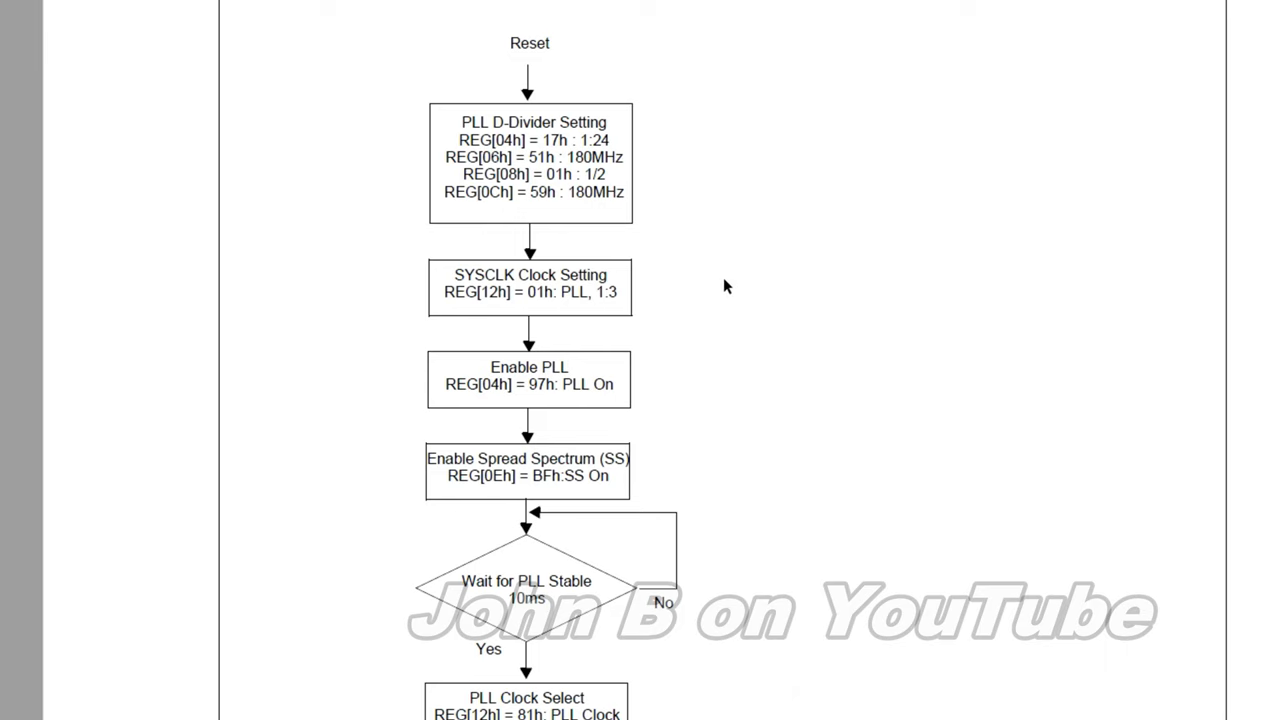
Review the PLL setting steps and REG[14h]–REG[28h] LCD timing list, then go to section 17.2 Display Initialization Sequence.
drag(553, 190, 545, 388)
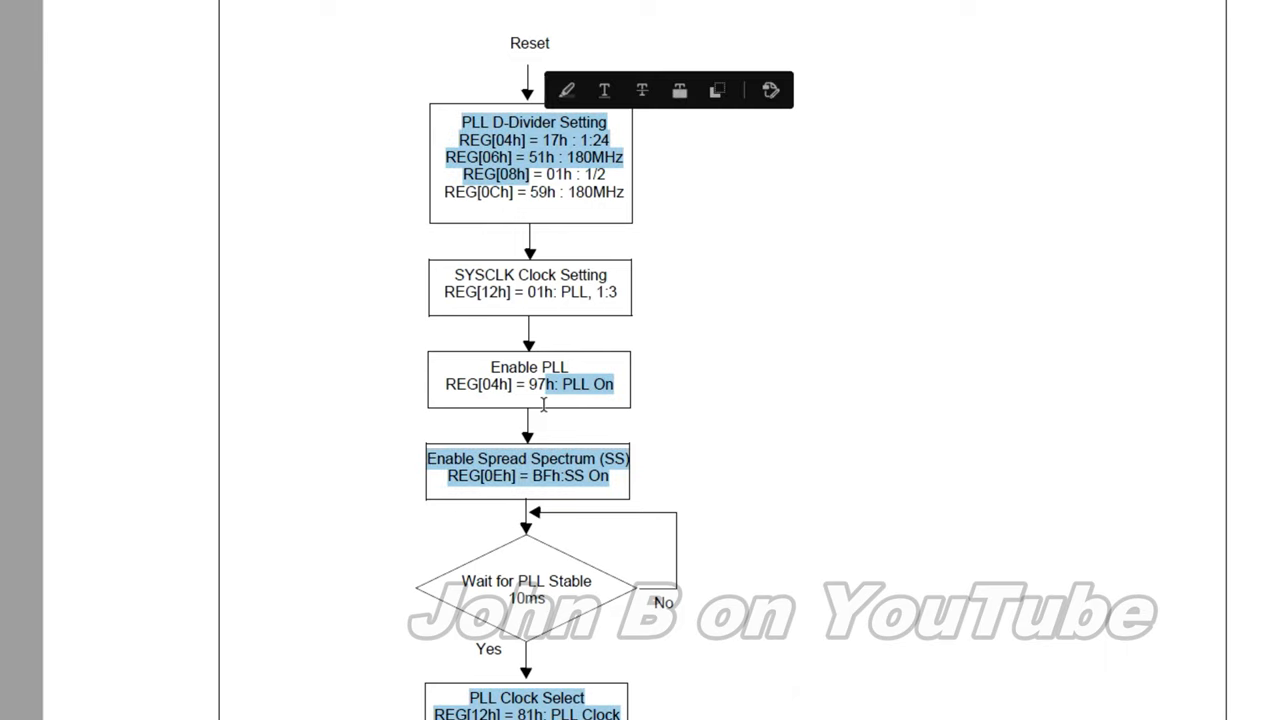
click(812, 379)
scroll(804, 374, down, 10)
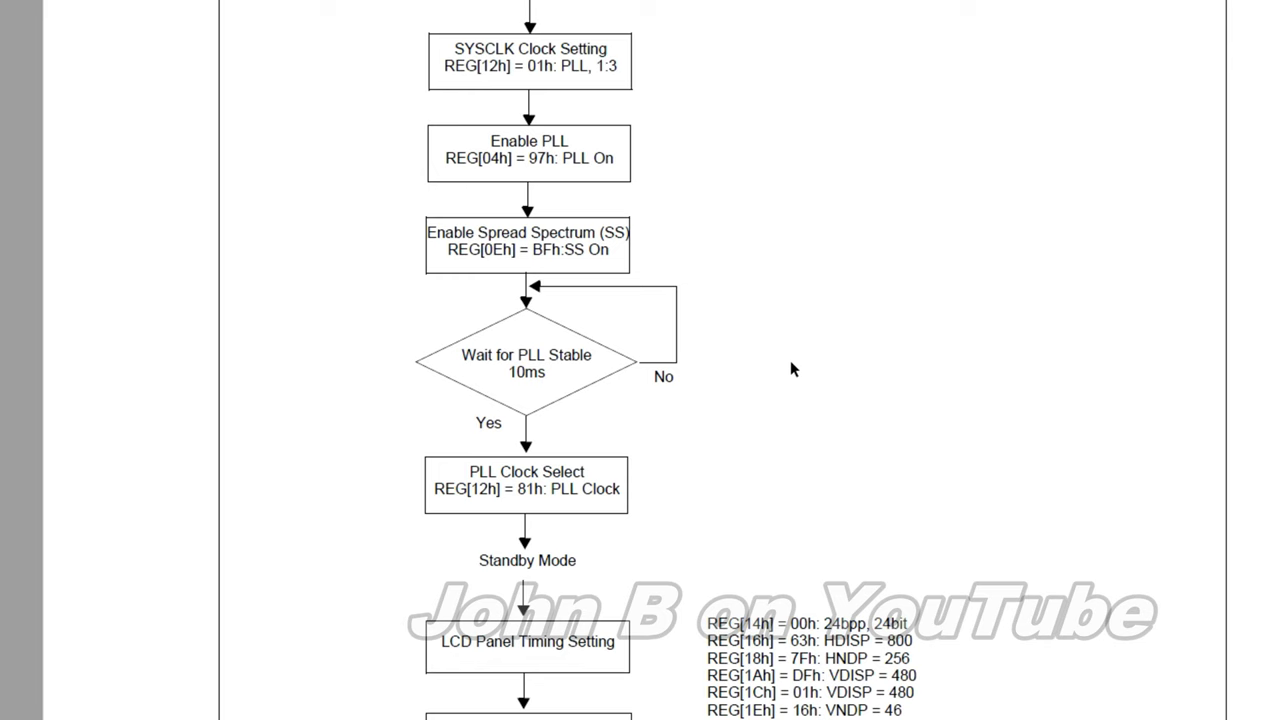
click(703, 350)
drag(703, 350, 915, 541)
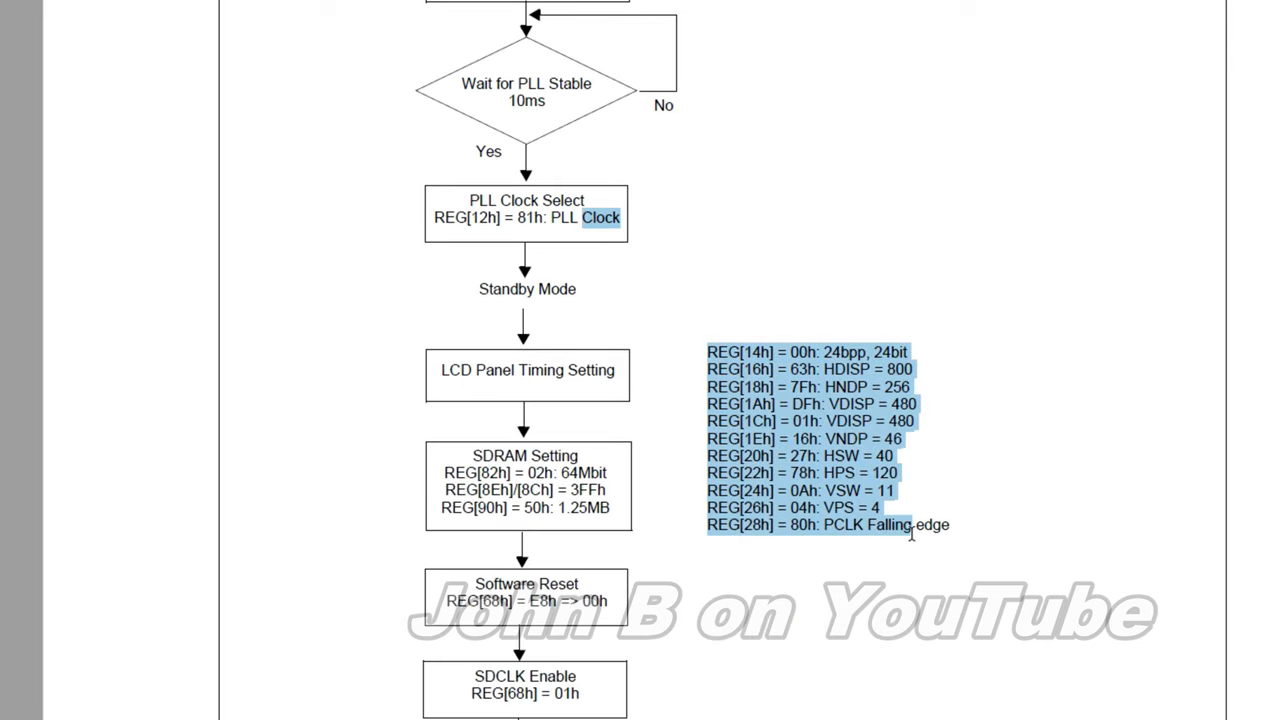
click(650, 510)
scroll(648, 509, down, 1)
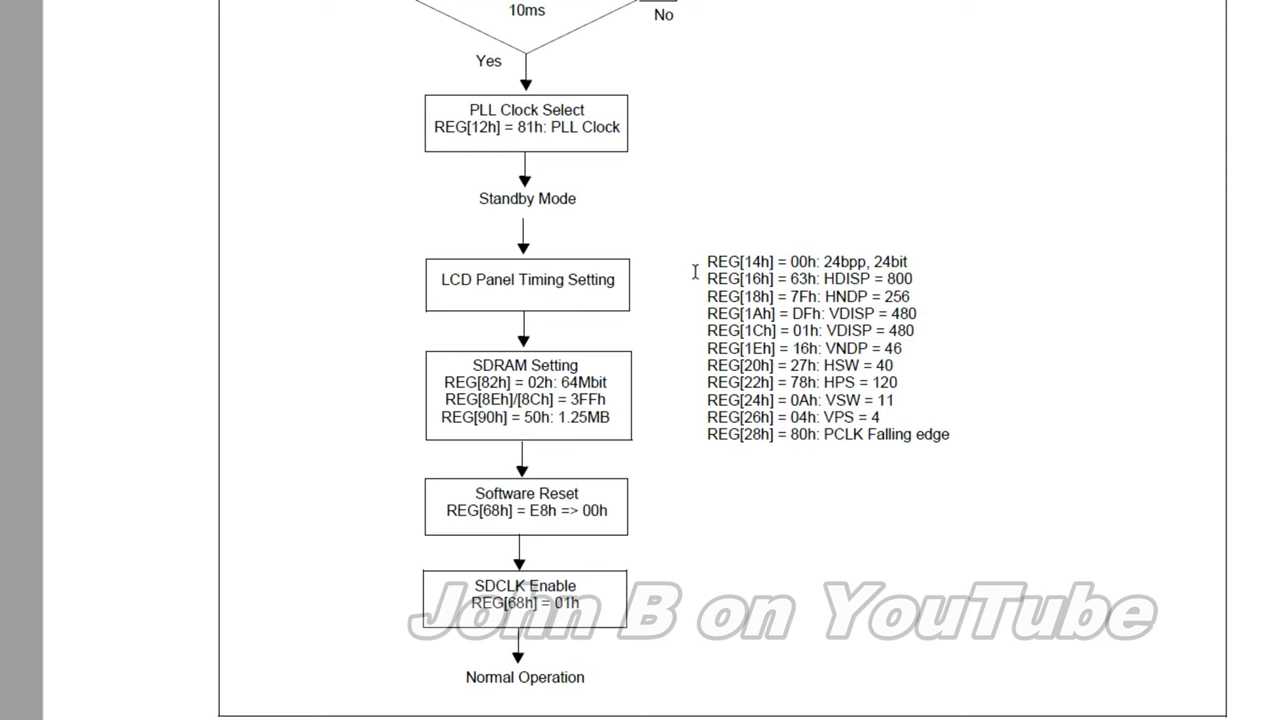
drag(697, 262, 840, 448)
click(634, 463)
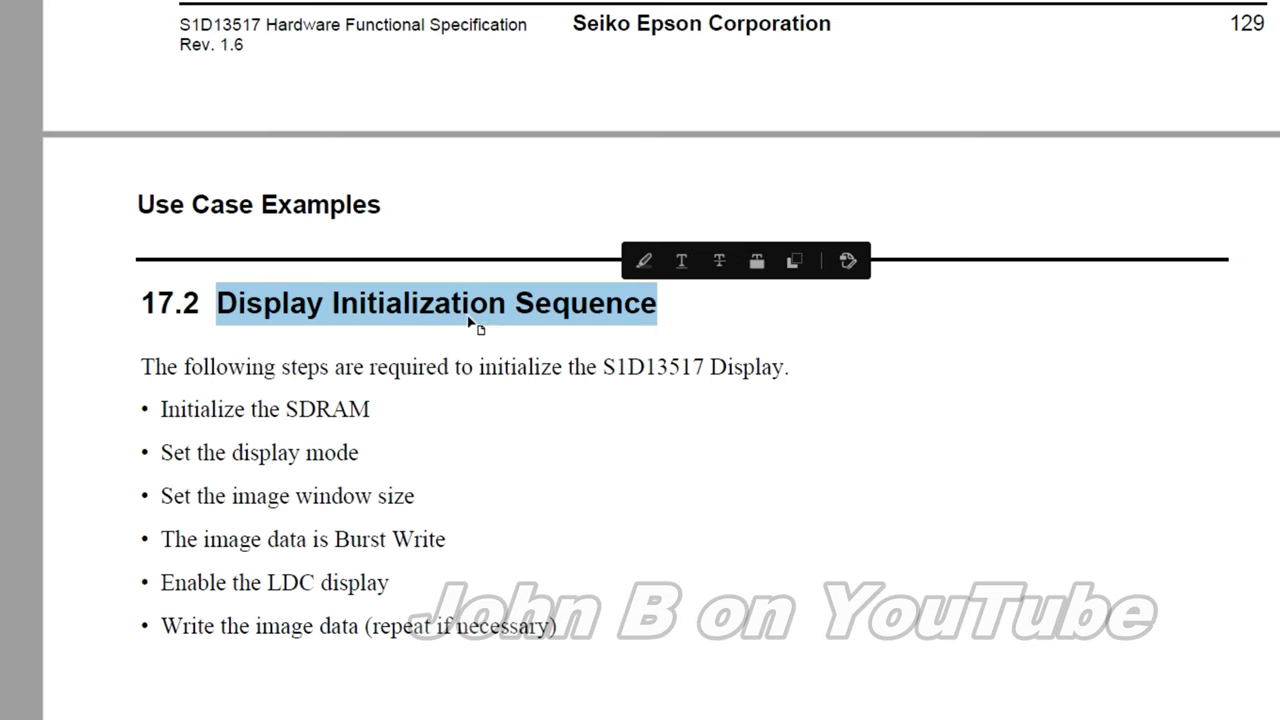
Check the Initialize SDRAM REG[84h] value and the window start/Xend register values in the flowchart.
click(565, 451)
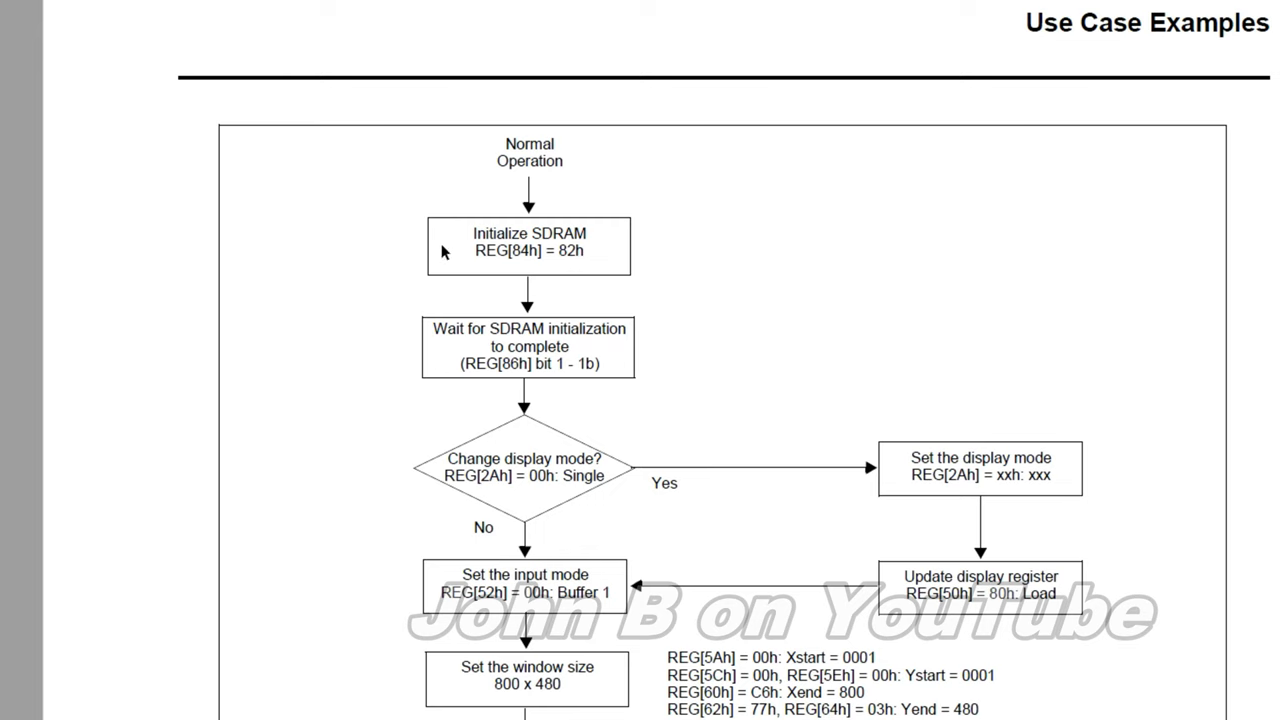
click(476, 250)
scroll(362, 343, down, 1)
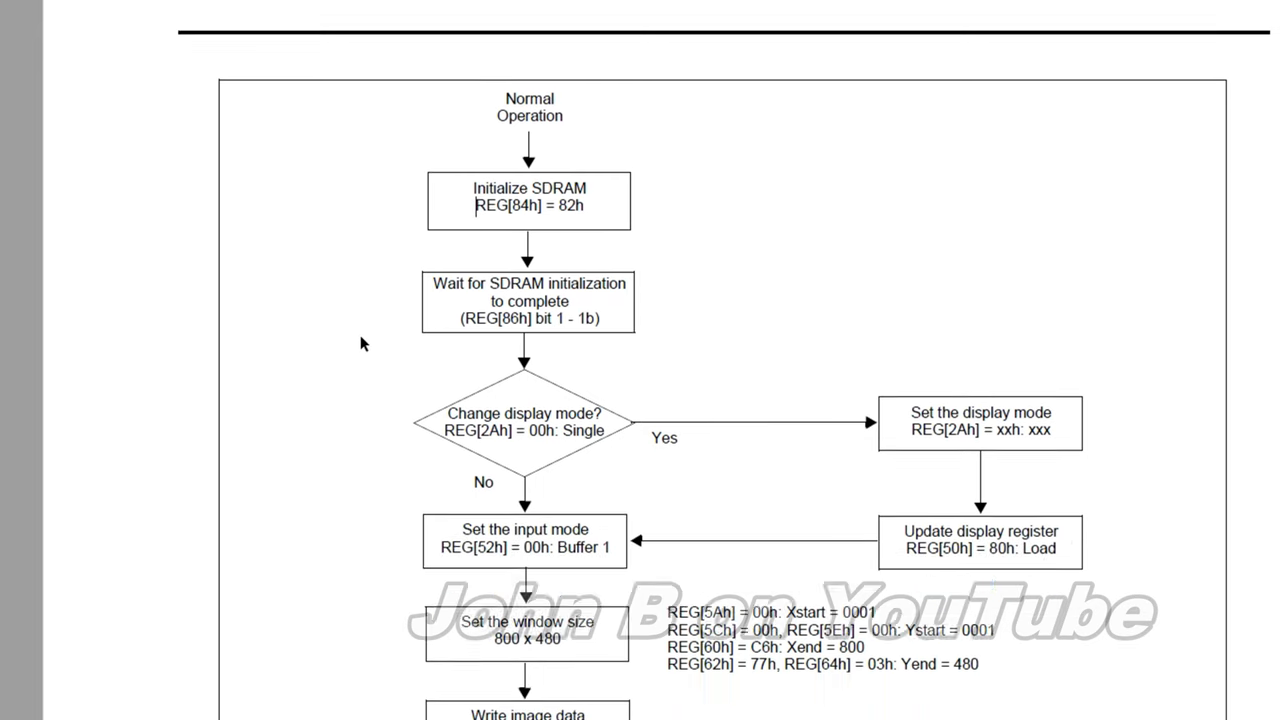
scroll(362, 343, down, 2)
scroll(362, 343, down, 1)
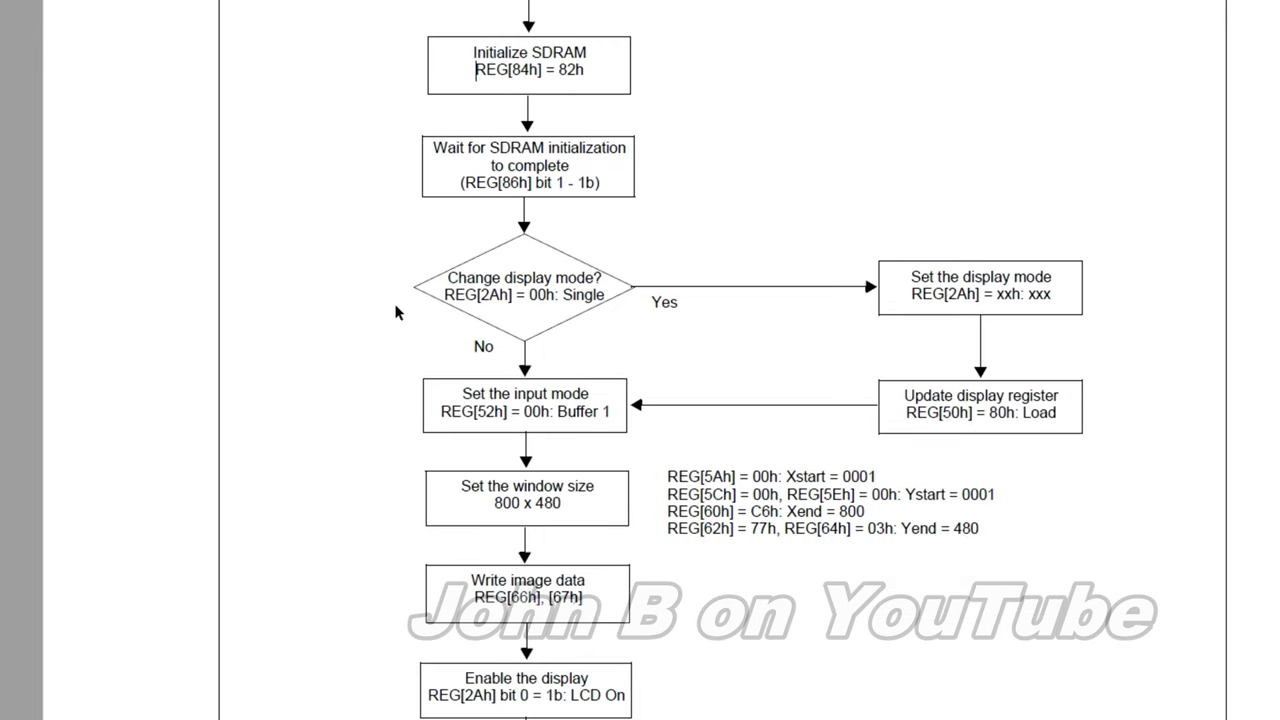
scroll(453, 335, down, 2)
scroll(457, 453, down, 3)
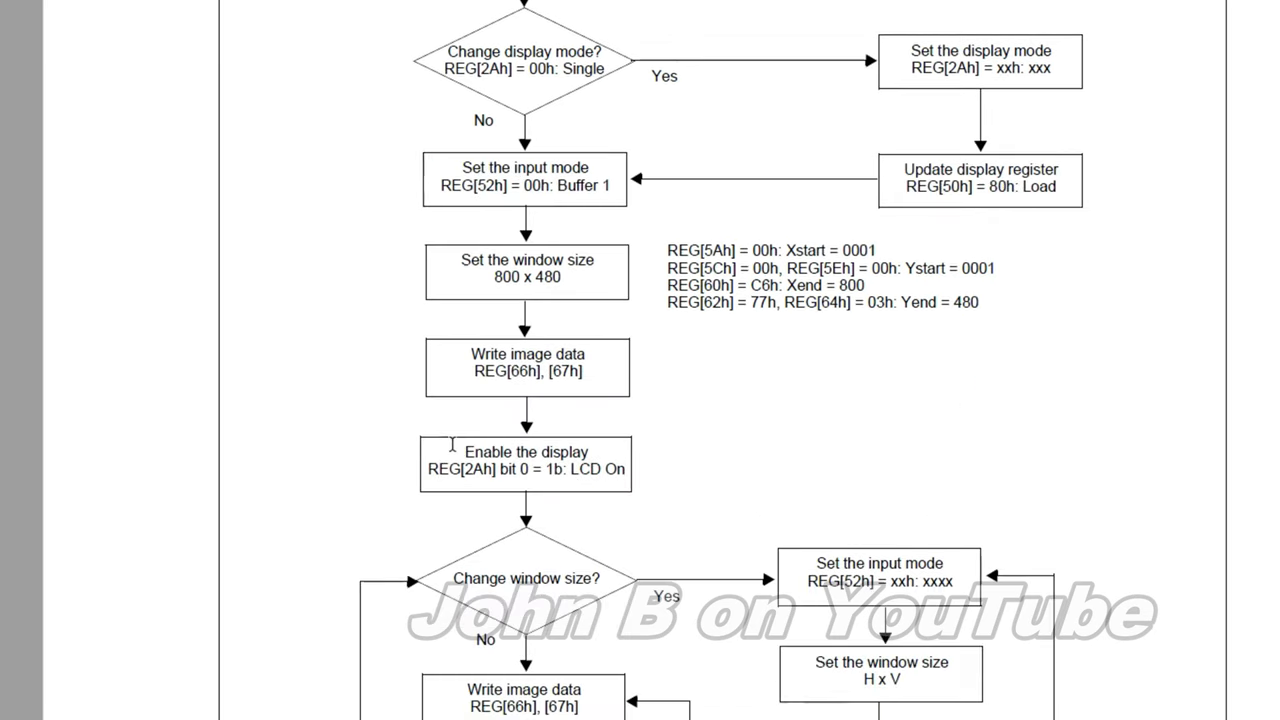
scroll(455, 440, down, 1)
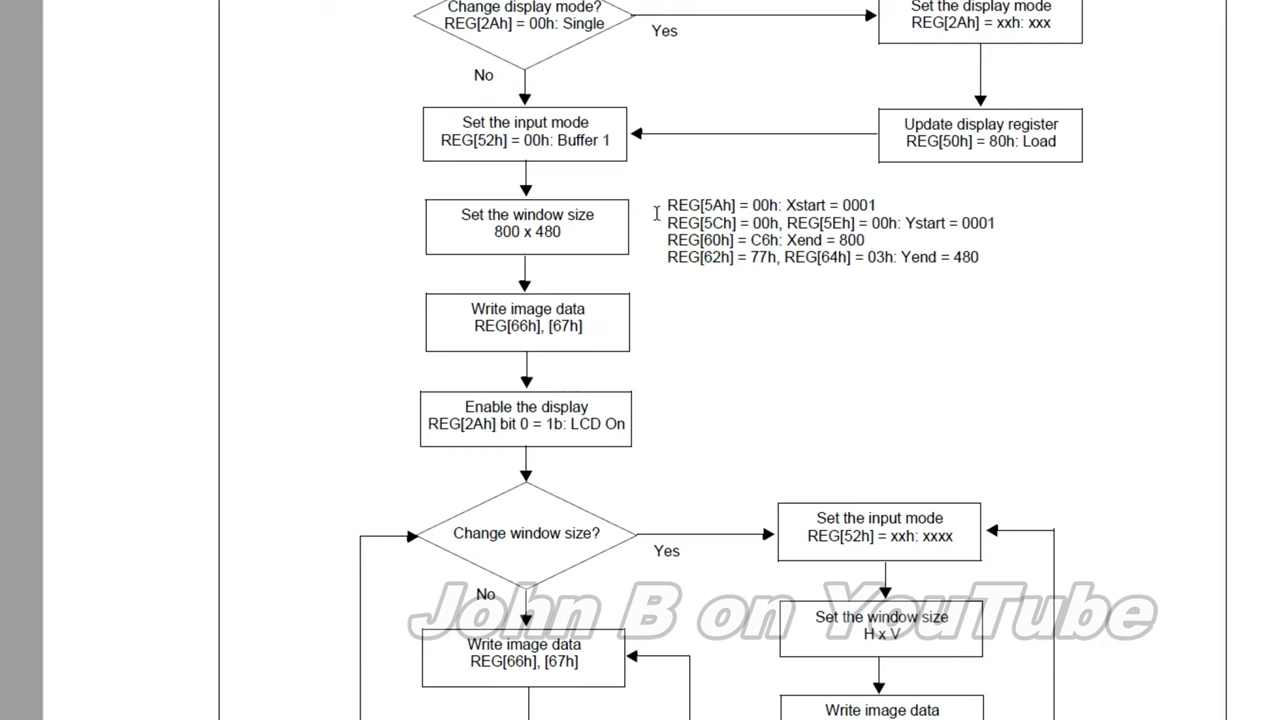
drag(667, 216, 806, 255)
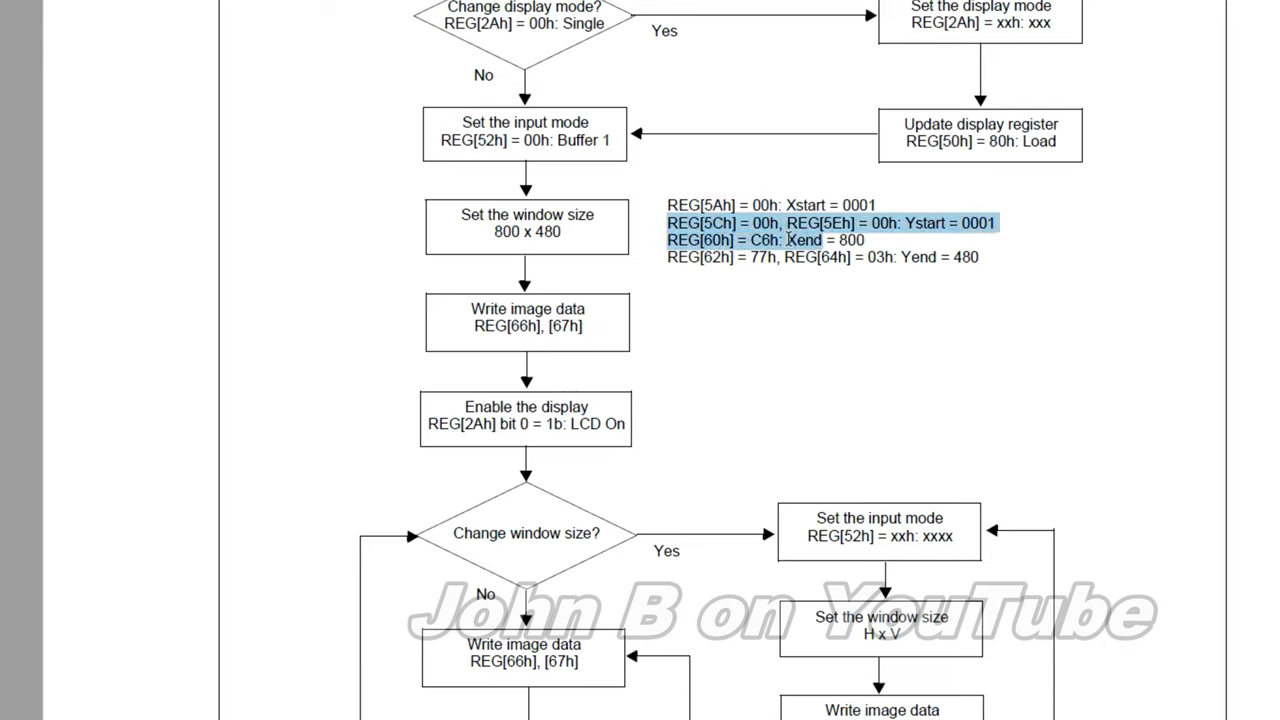
click(806, 268)
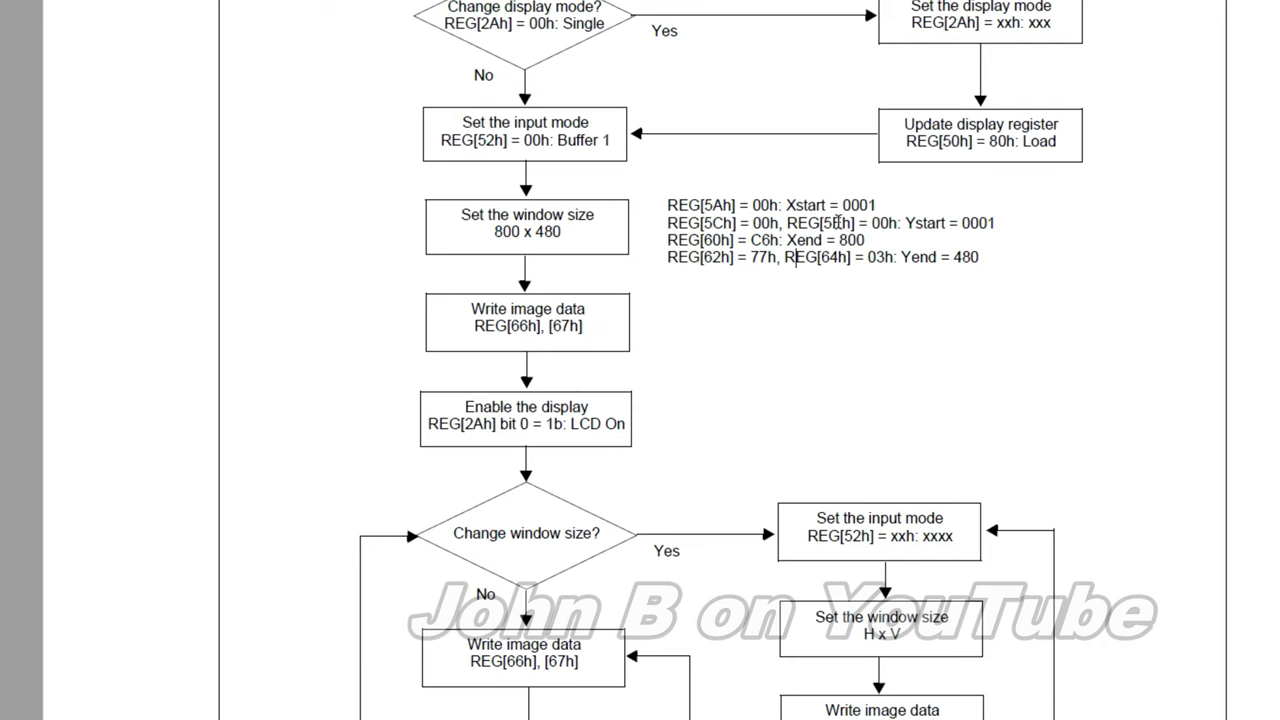
scroll(579, 322, down, 3)
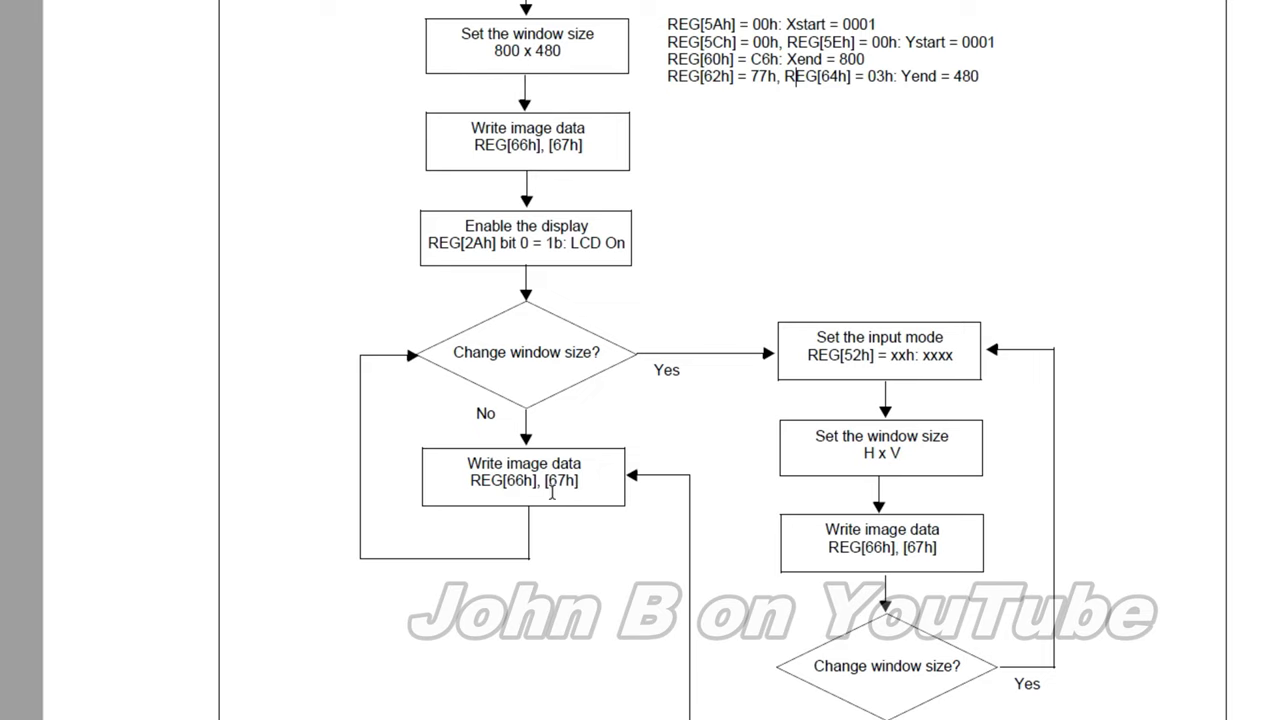
Mark the write image data step with its REG[66h], [67h] registers.
click(513, 494)
click(555, 485)
drag(580, 482, 484, 490)
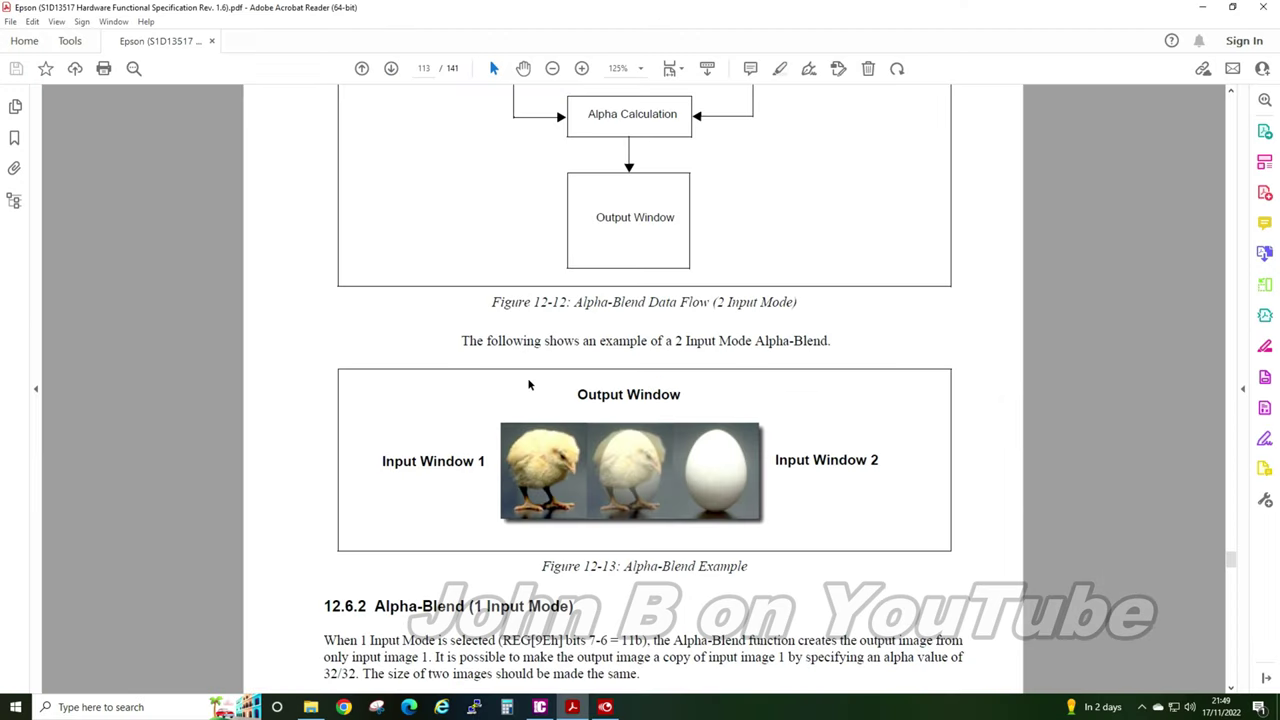
scroll(529, 386, down, 3)
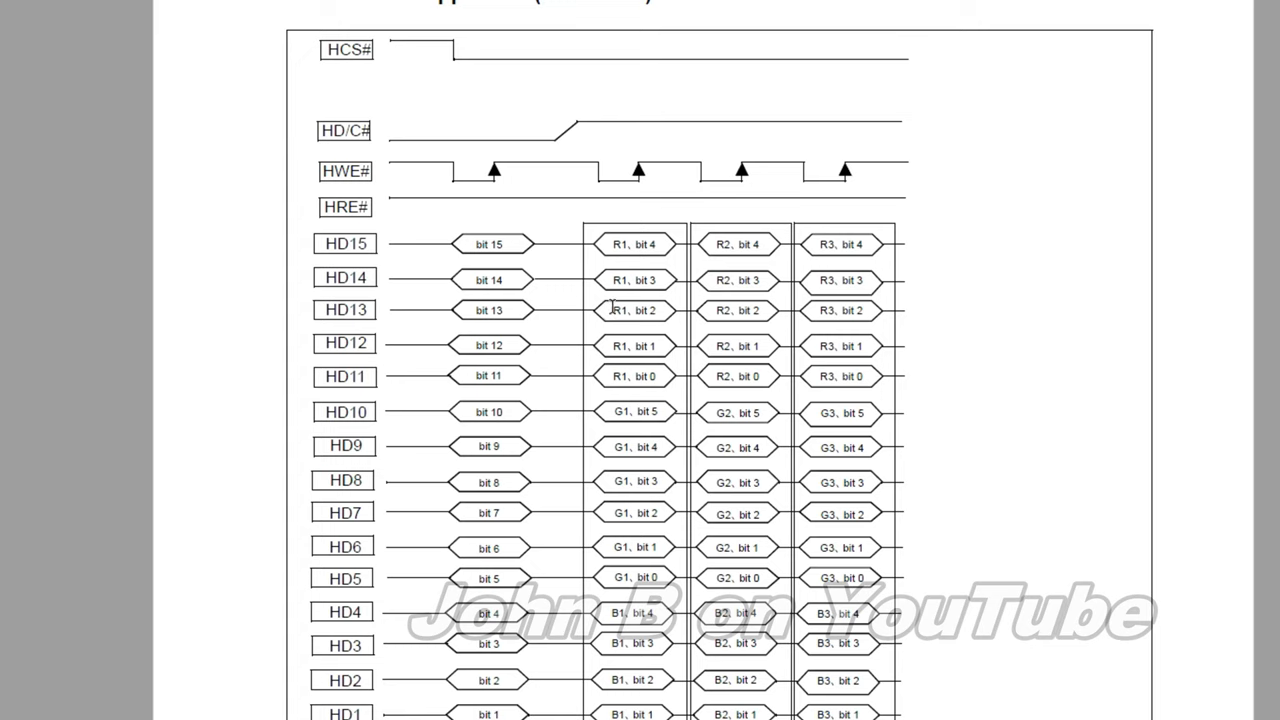
click(655, 244)
click(659, 277)
click(659, 309)
click(659, 343)
click(660, 372)
scroll(660, 370, down, 1)
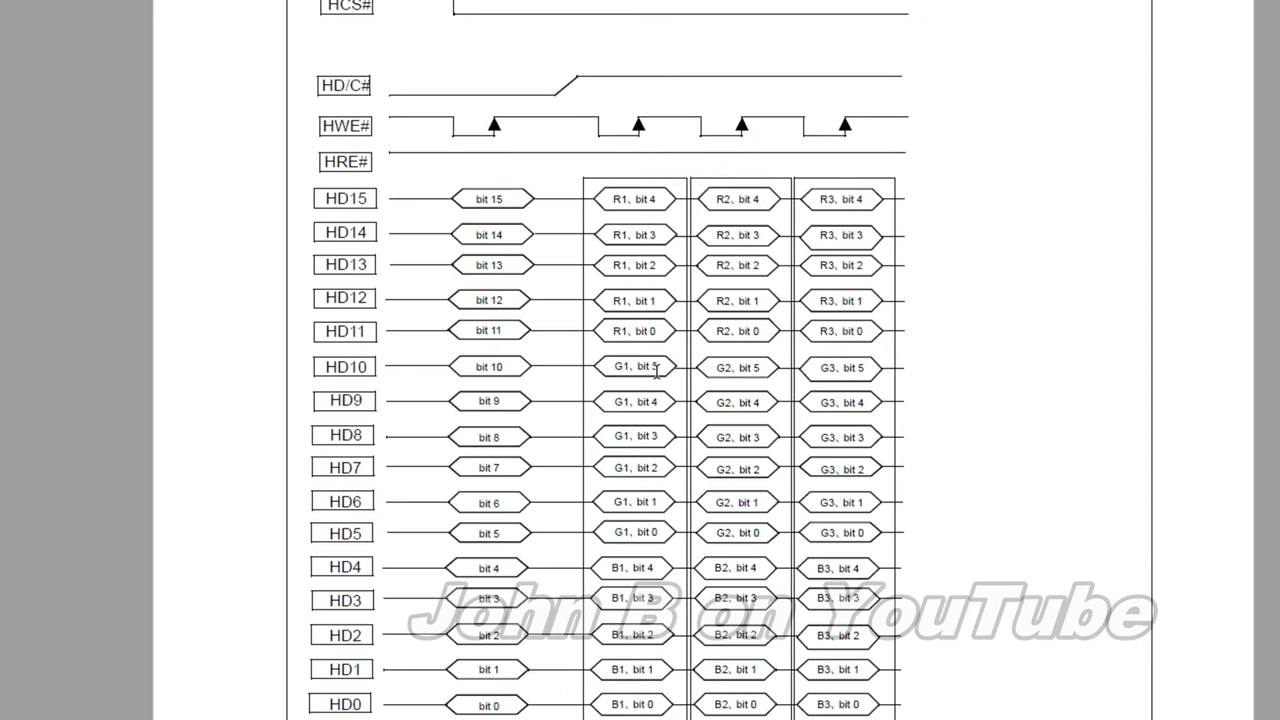
click(658, 368)
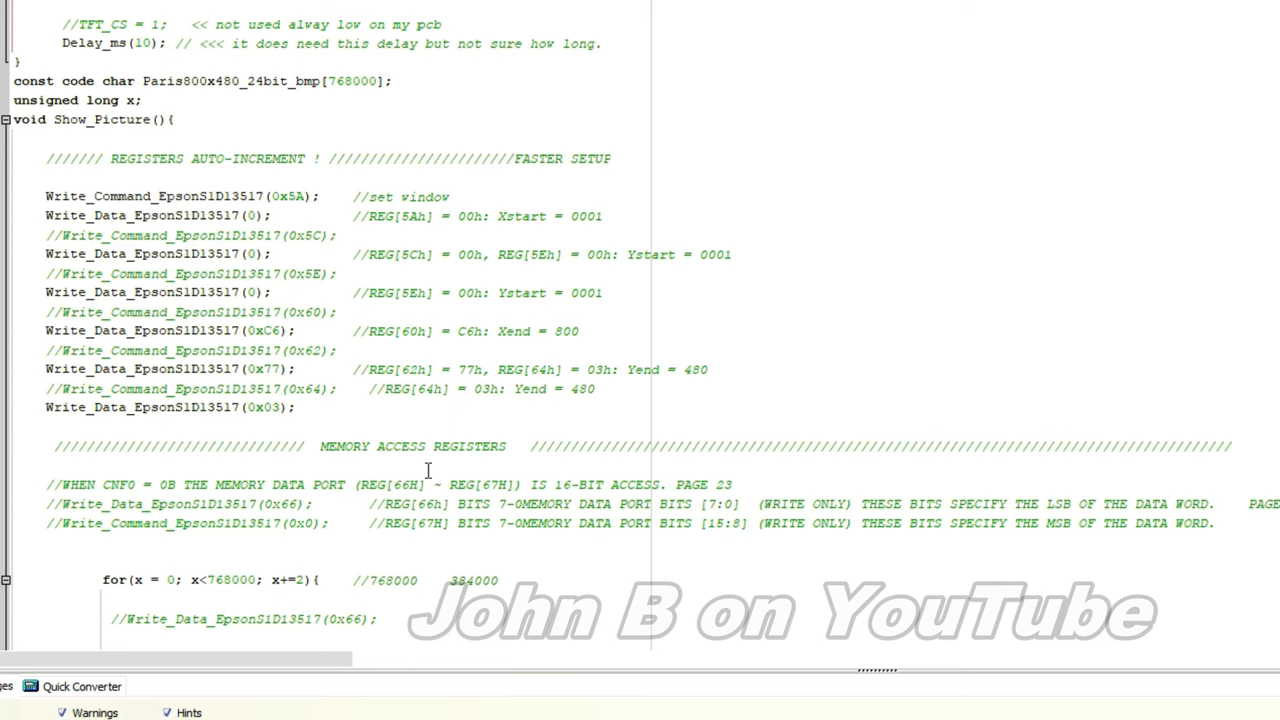
drag(40, 197, 425, 407)
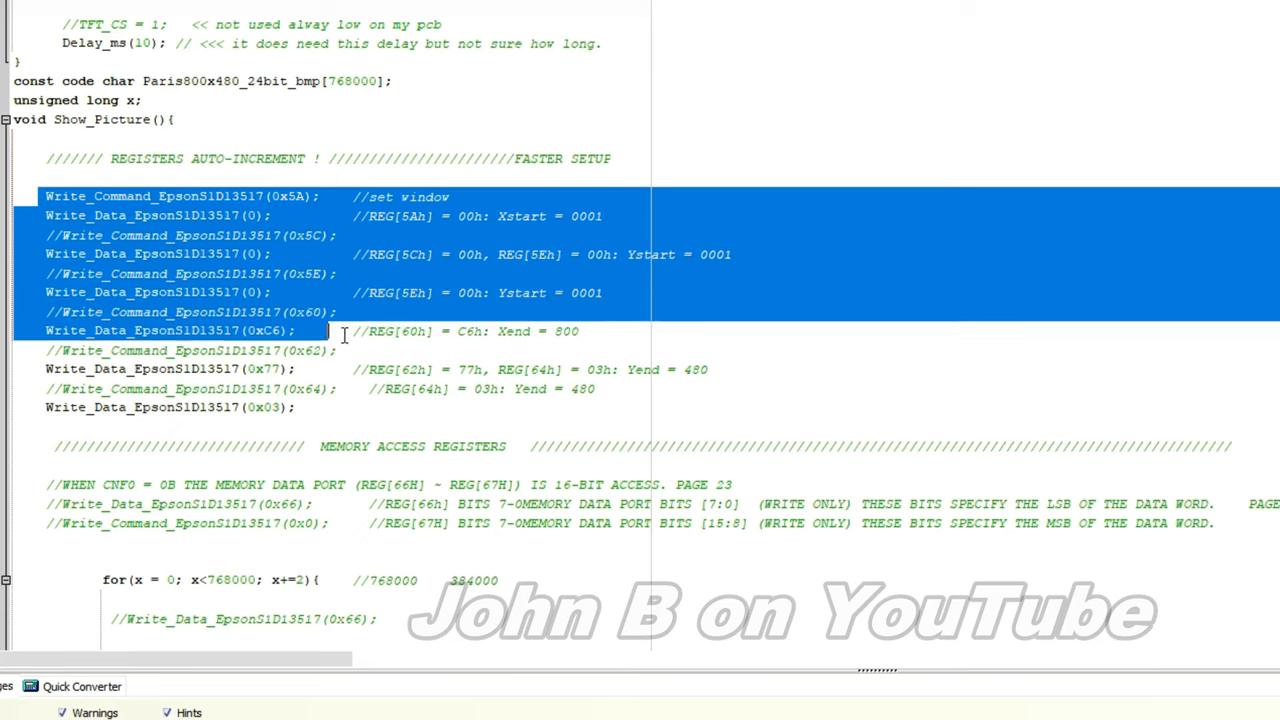
click(409, 374)
click(307, 196)
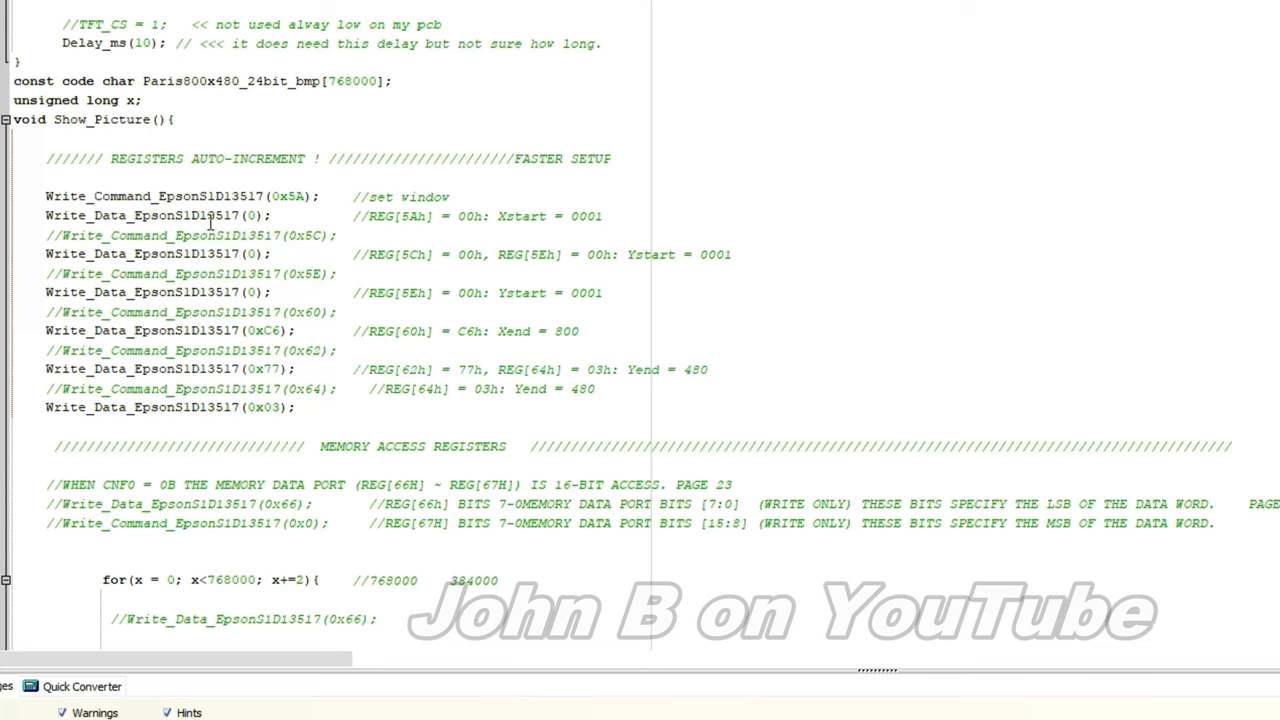
click(281, 237)
click(305, 238)
click(231, 237)
click(233, 253)
click(312, 274)
click(230, 291)
click(321, 312)
key(End)
click(265, 331)
click(320, 350)
click(270, 369)
text(7)
click(306, 388)
click(264, 407)
scroll(266, 407, down, 2)
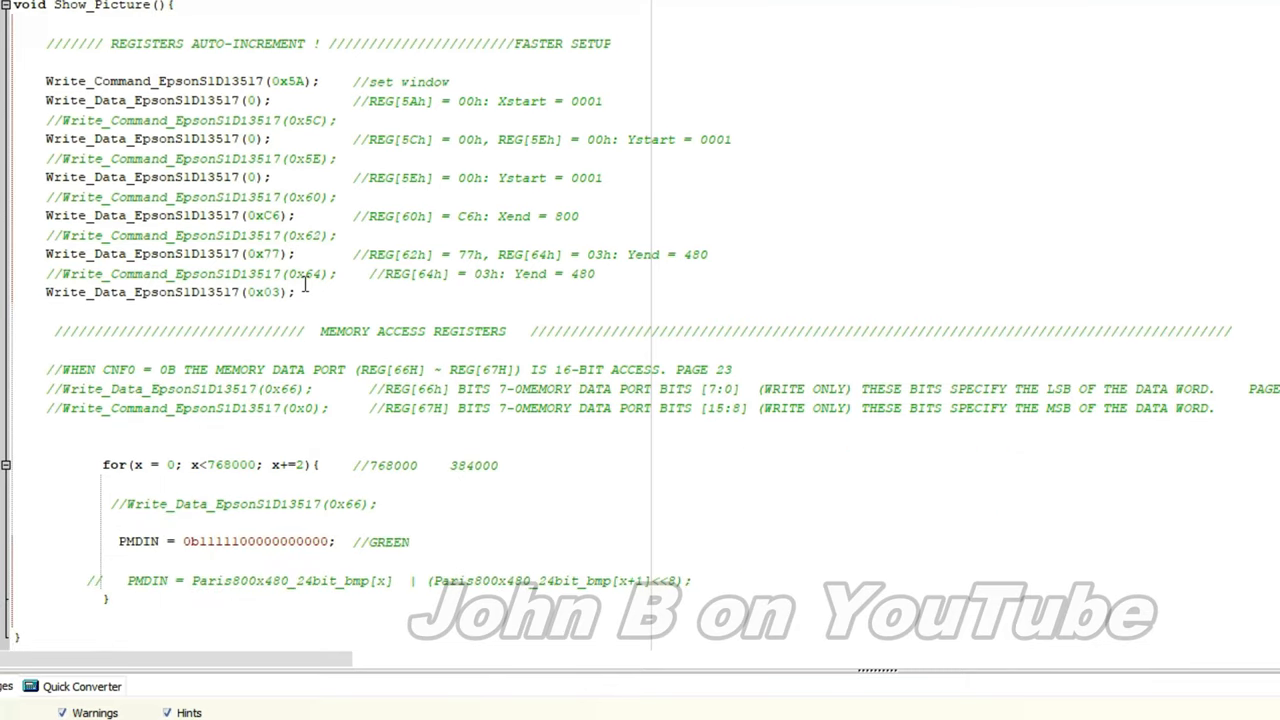
click(1110, 465)
drag(390, 390, 452, 390)
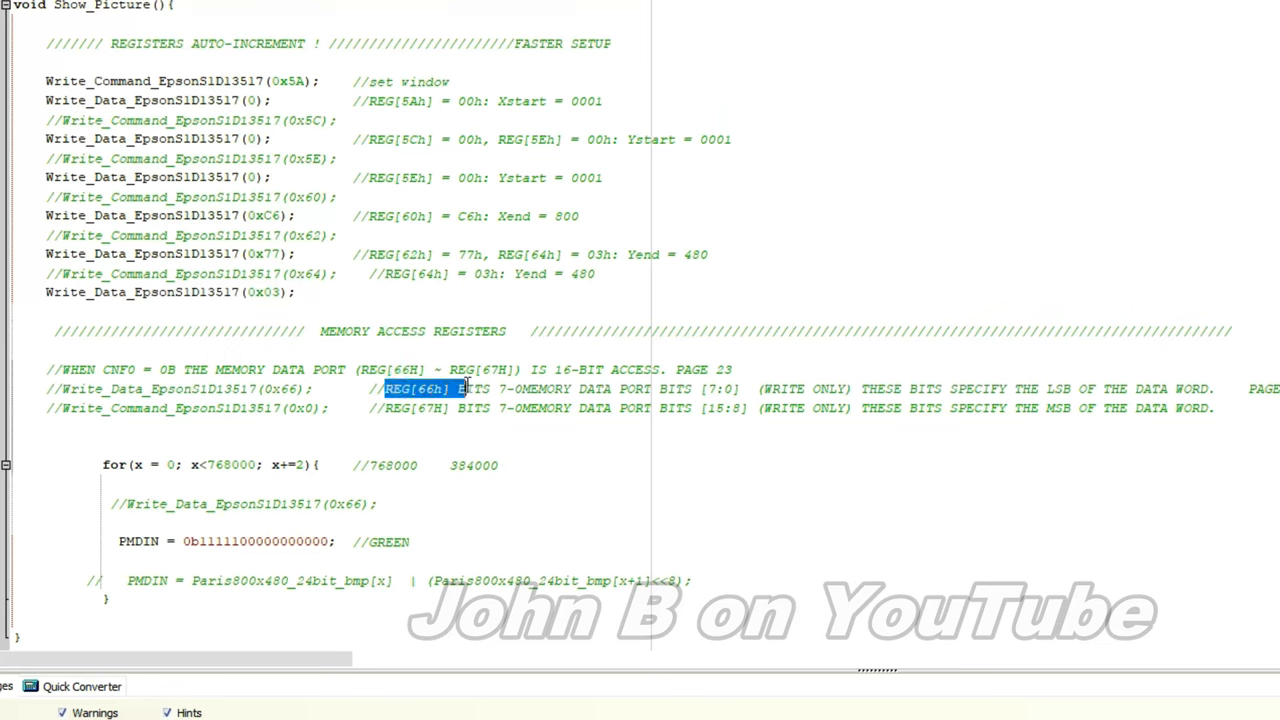
click(443, 390)
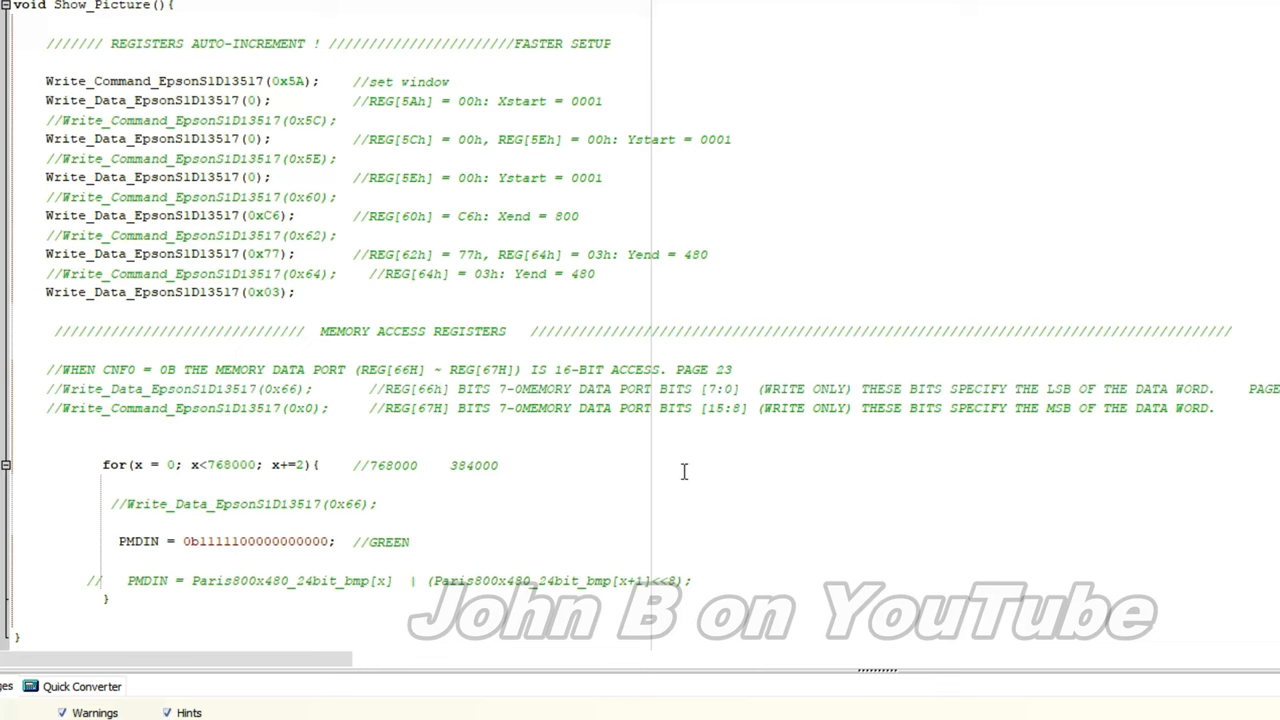
drag(741, 390, 1100, 392)
click(1056, 390)
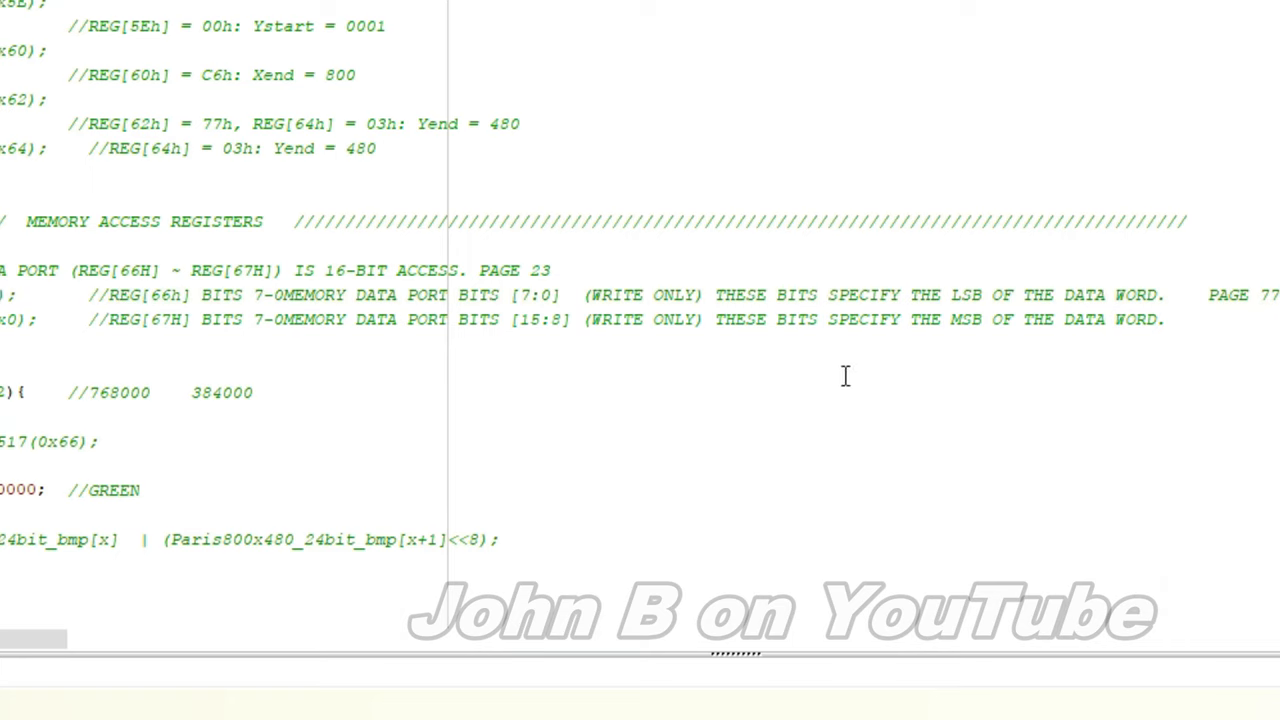
drag(900, 320, 1066, 332)
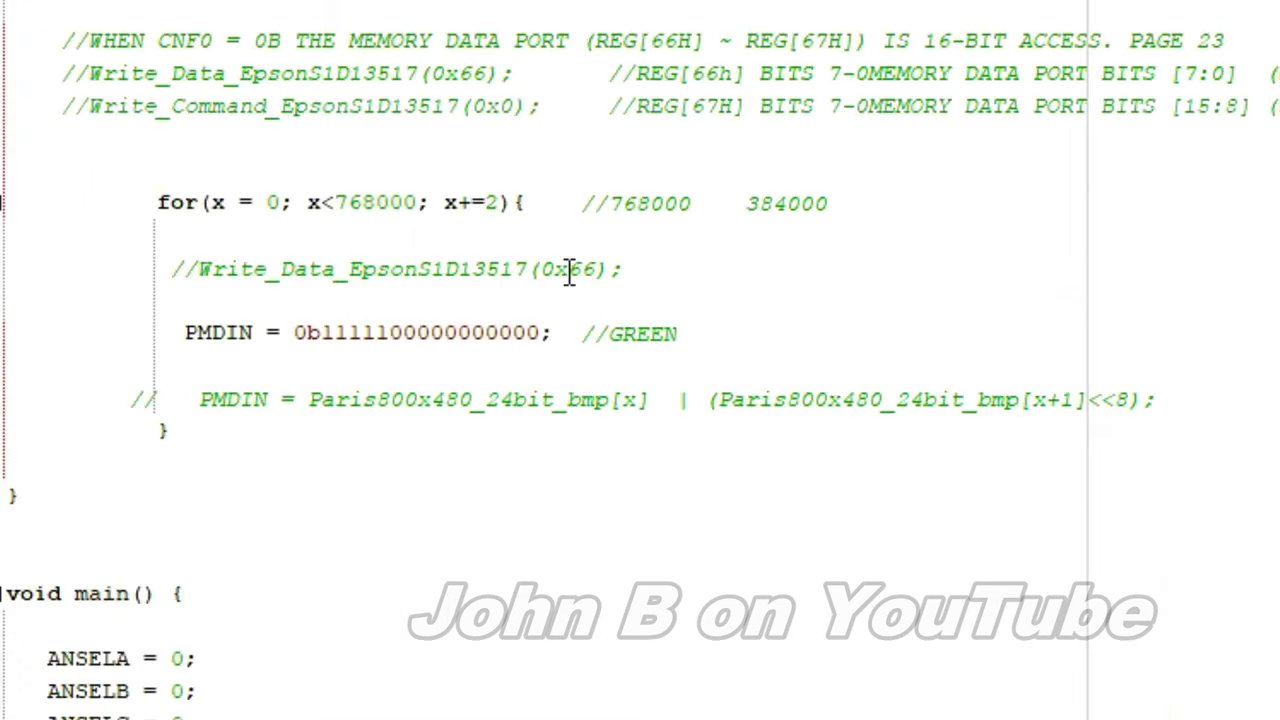
click(564, 270)
click(423, 322)
click(420, 398)
drag(620, 42, 1108, 132)
click(1018, 170)
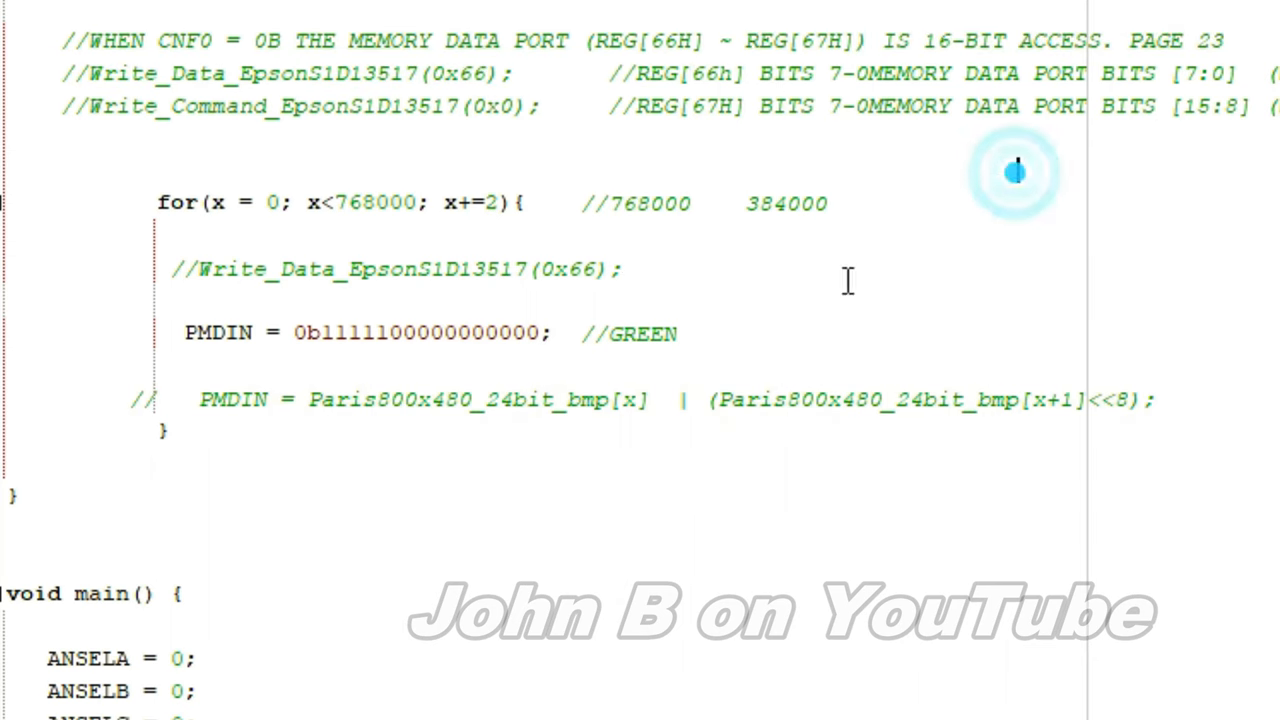
scroll(771, 304, up, 3)
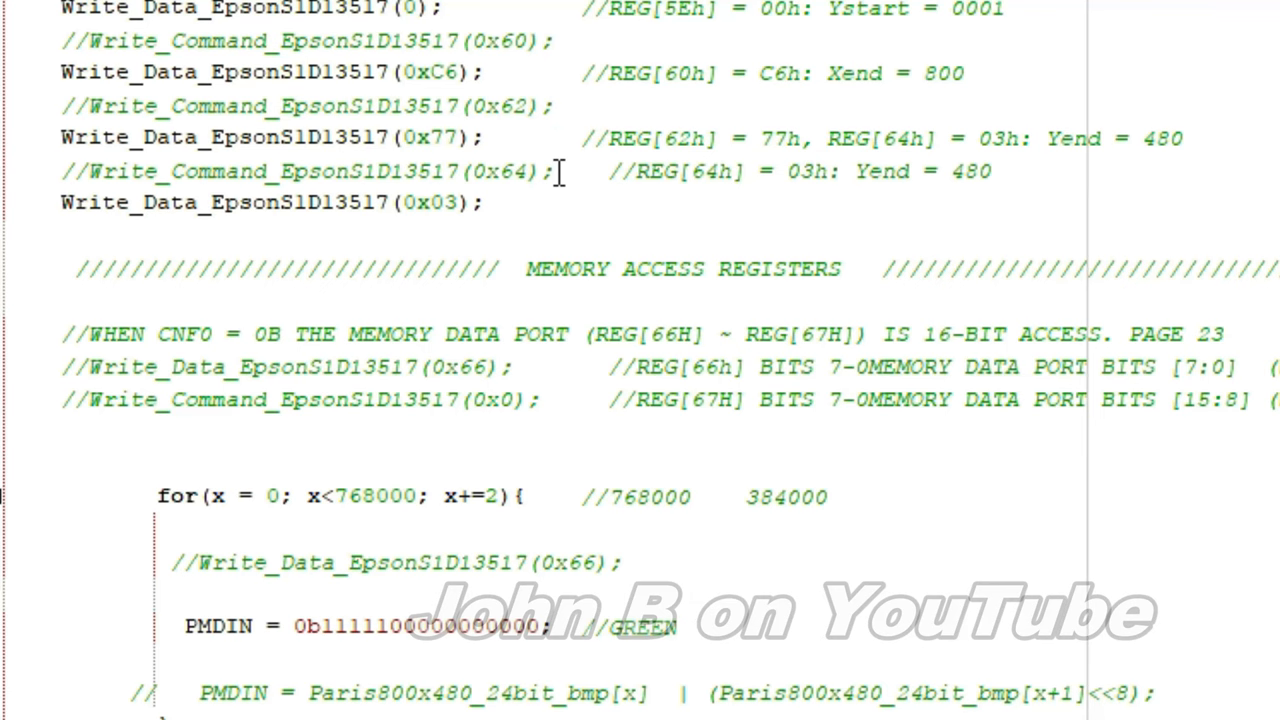
drag(555, 171, 556, 200)
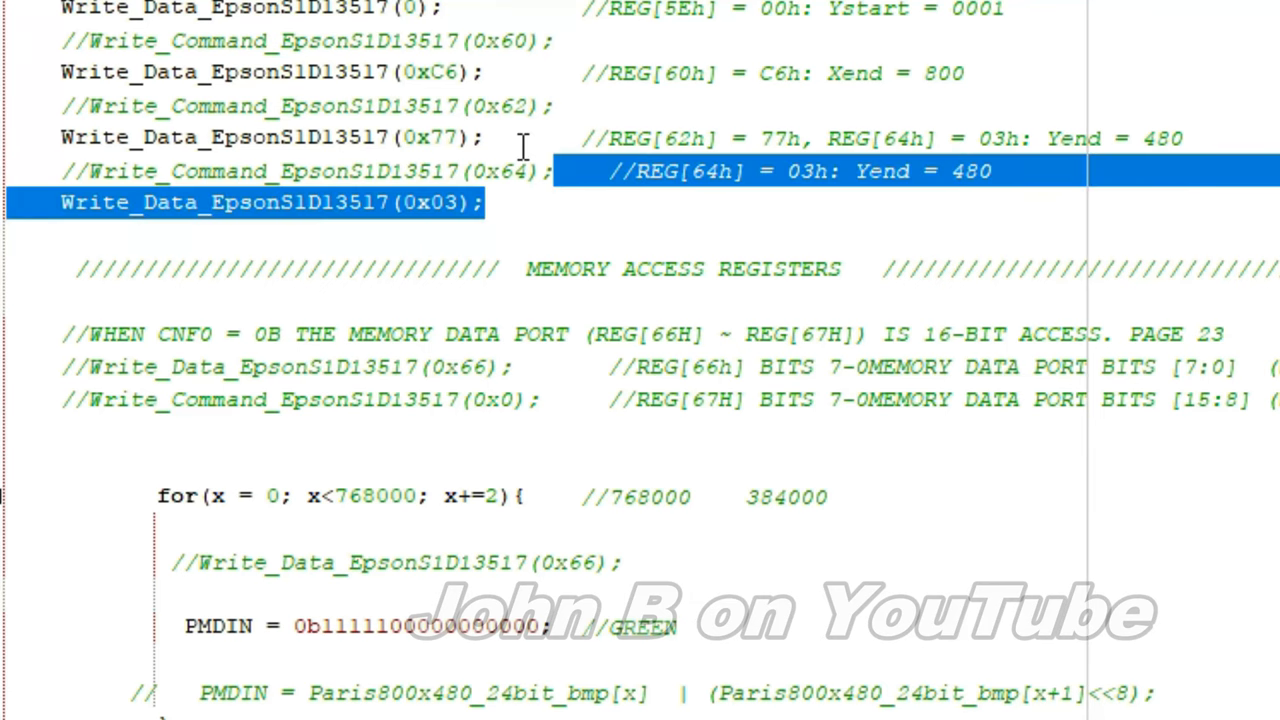
click(528, 236)
scroll(415, 322, down, 2)
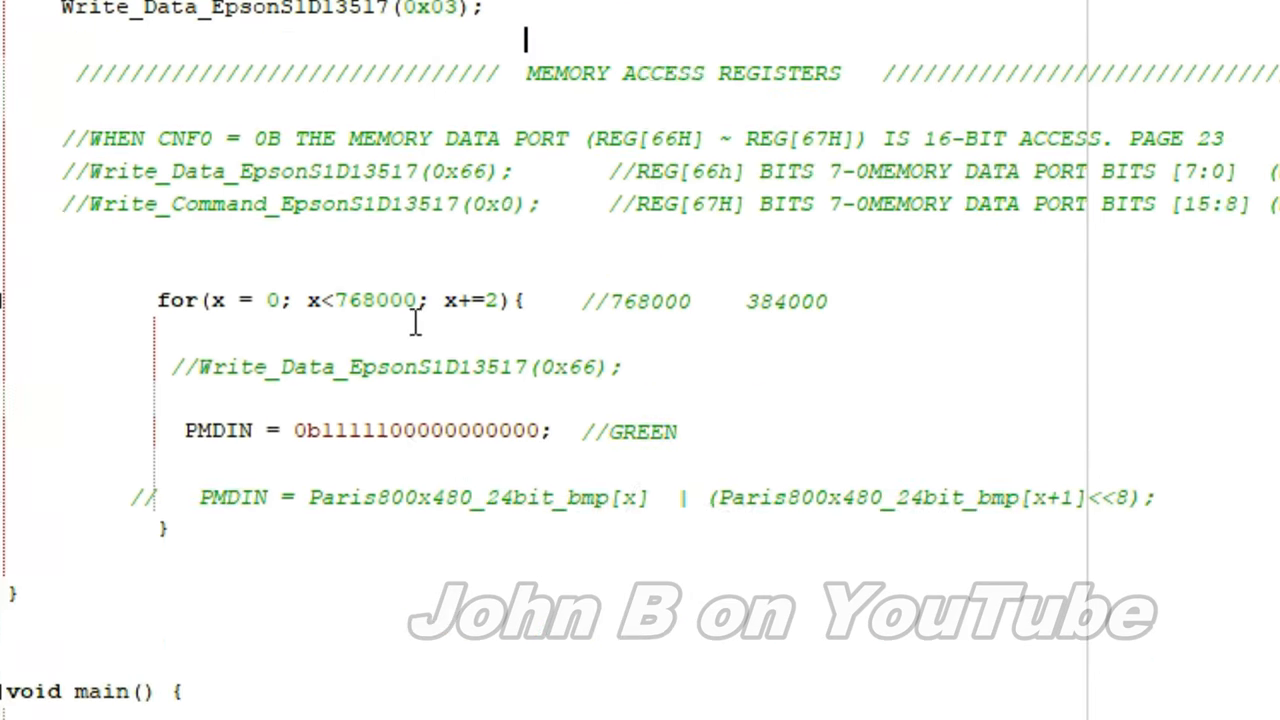
scroll(415, 322, down, 1)
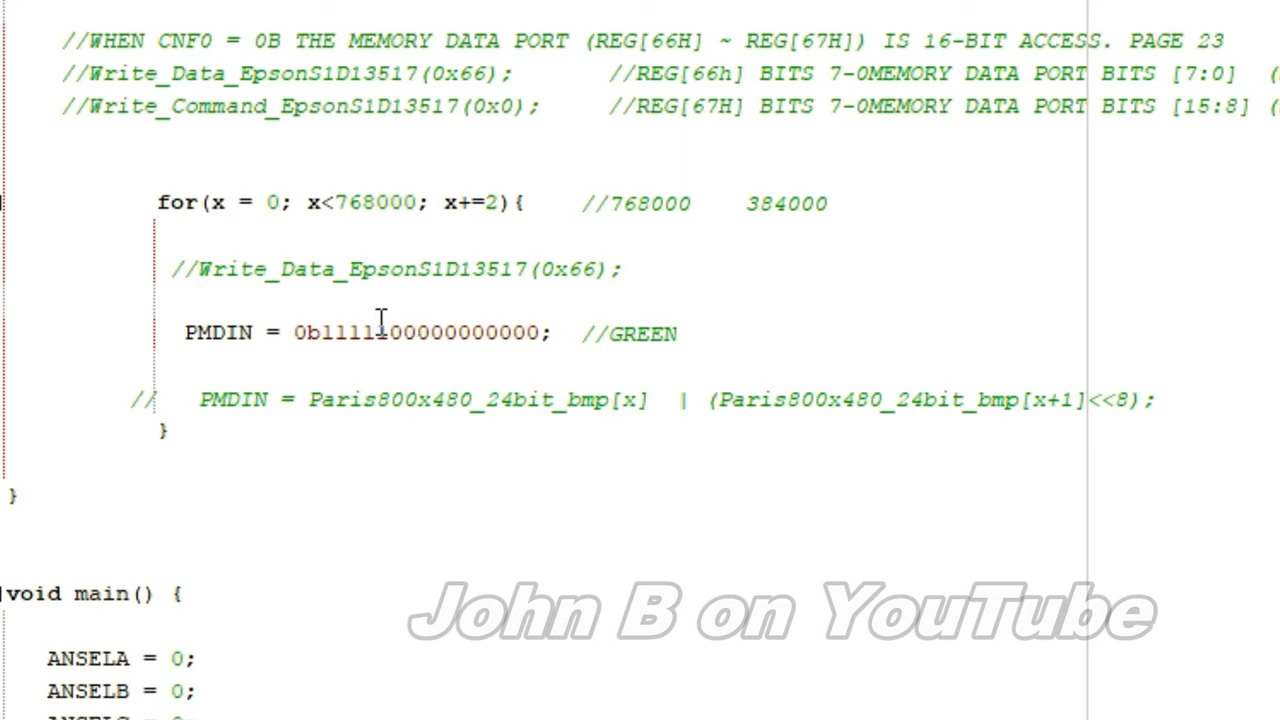
click(388, 332)
drag(388, 332, 335, 333)
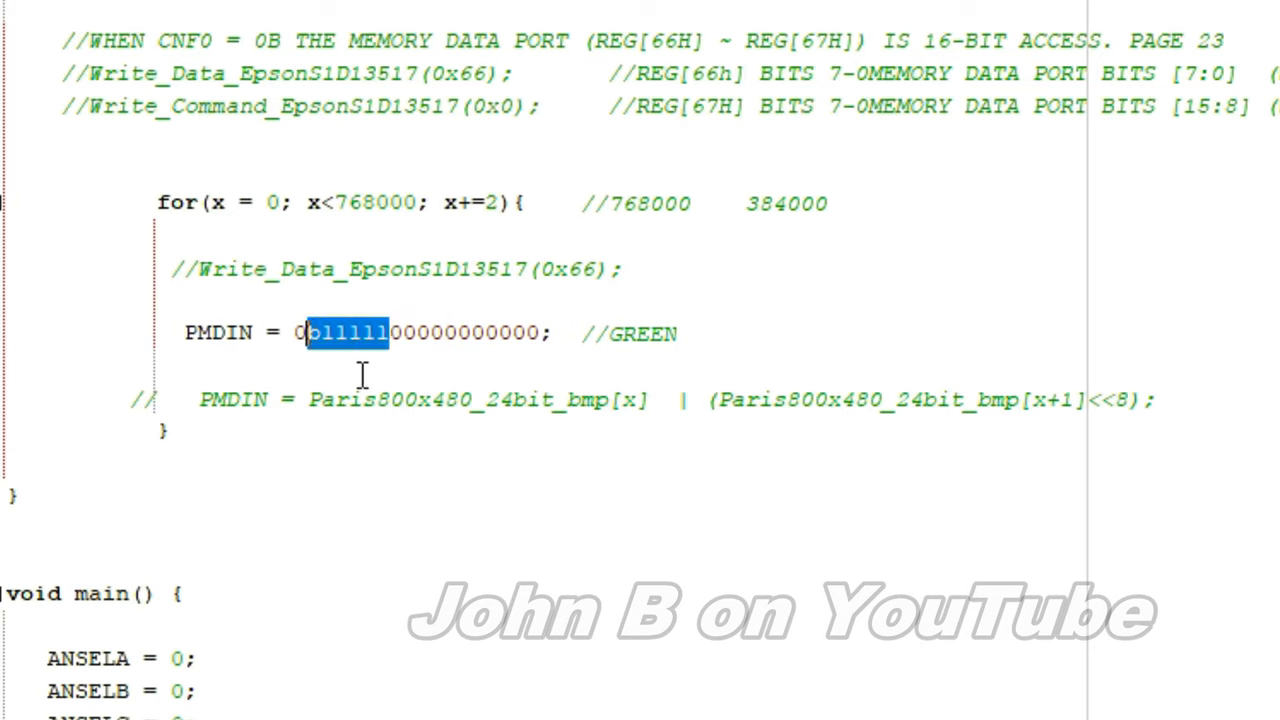
click(335, 333)
click(391, 326)
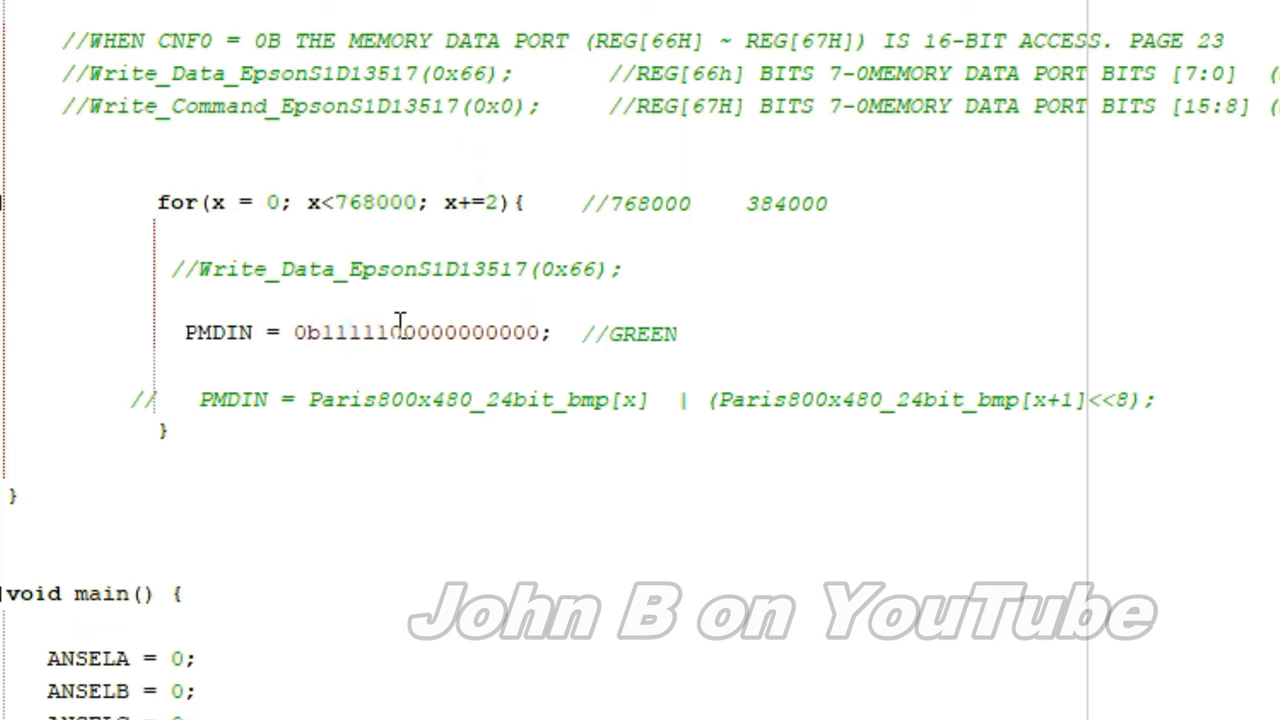
drag(390, 332, 525, 336)
click(555, 343)
click(418, 203)
click(388, 330)
scroll(398, 320, up, 1)
scroll(418, 640, up, 10)
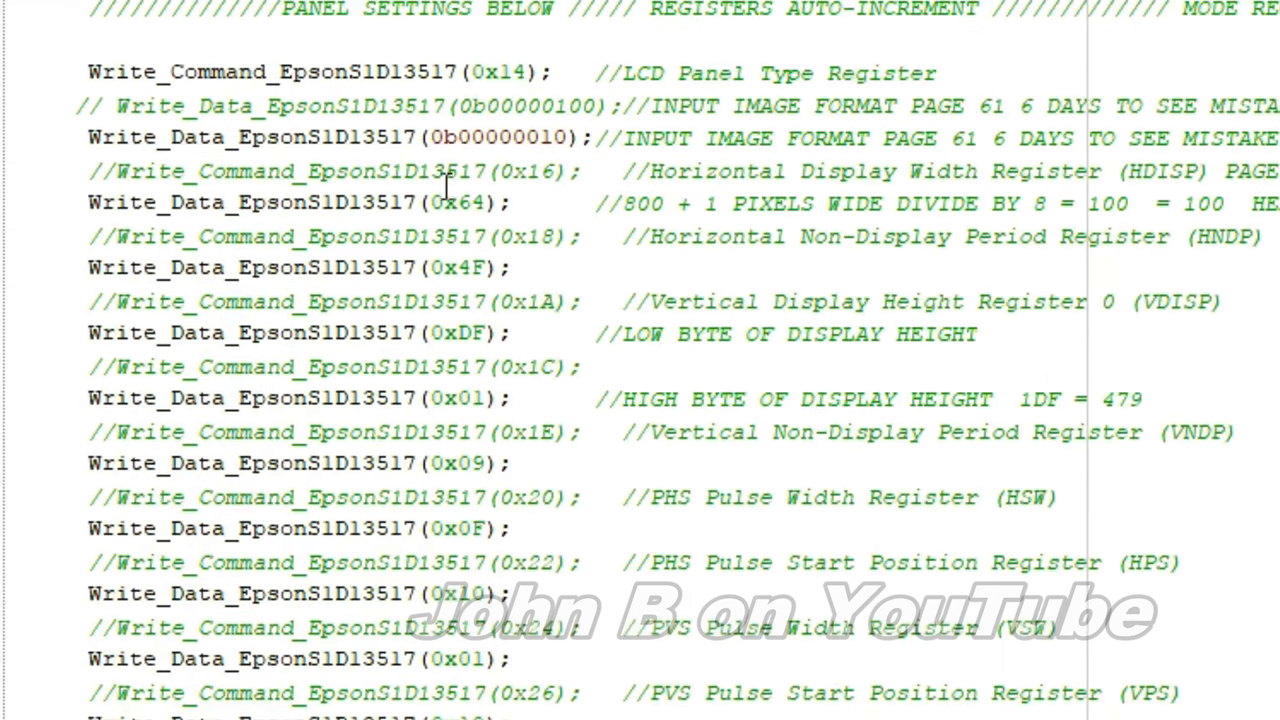
click(457, 137)
click(363, 137)
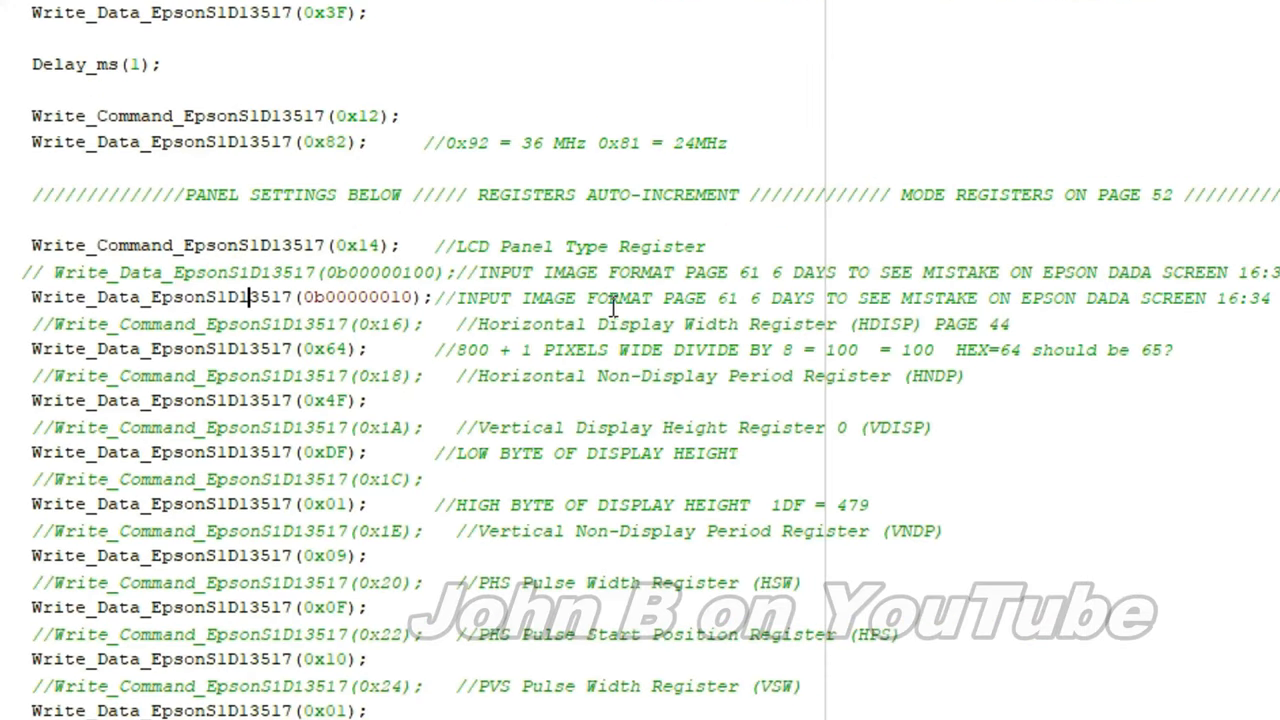
click(695, 297)
mouse_move(749, 297)
mouse_down()
mouse_move(915, 297)
mouse_move(1163, 252)
mouse_up()
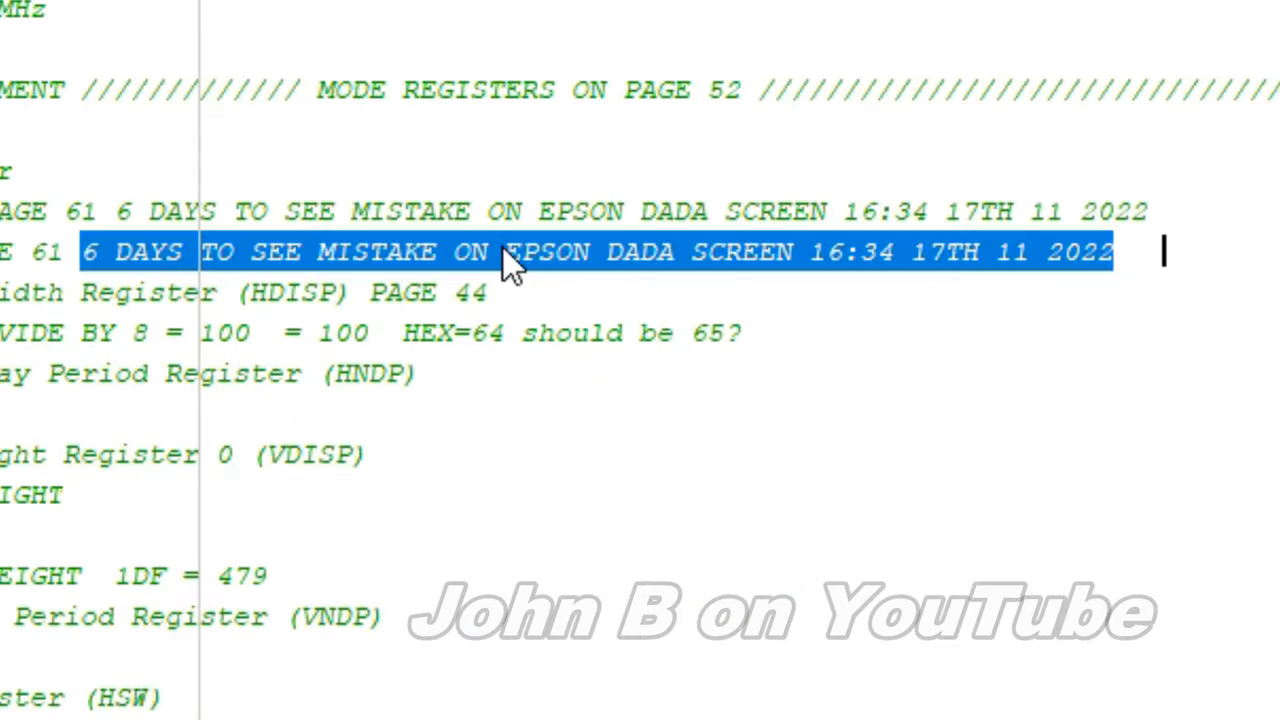
click(829, 265)
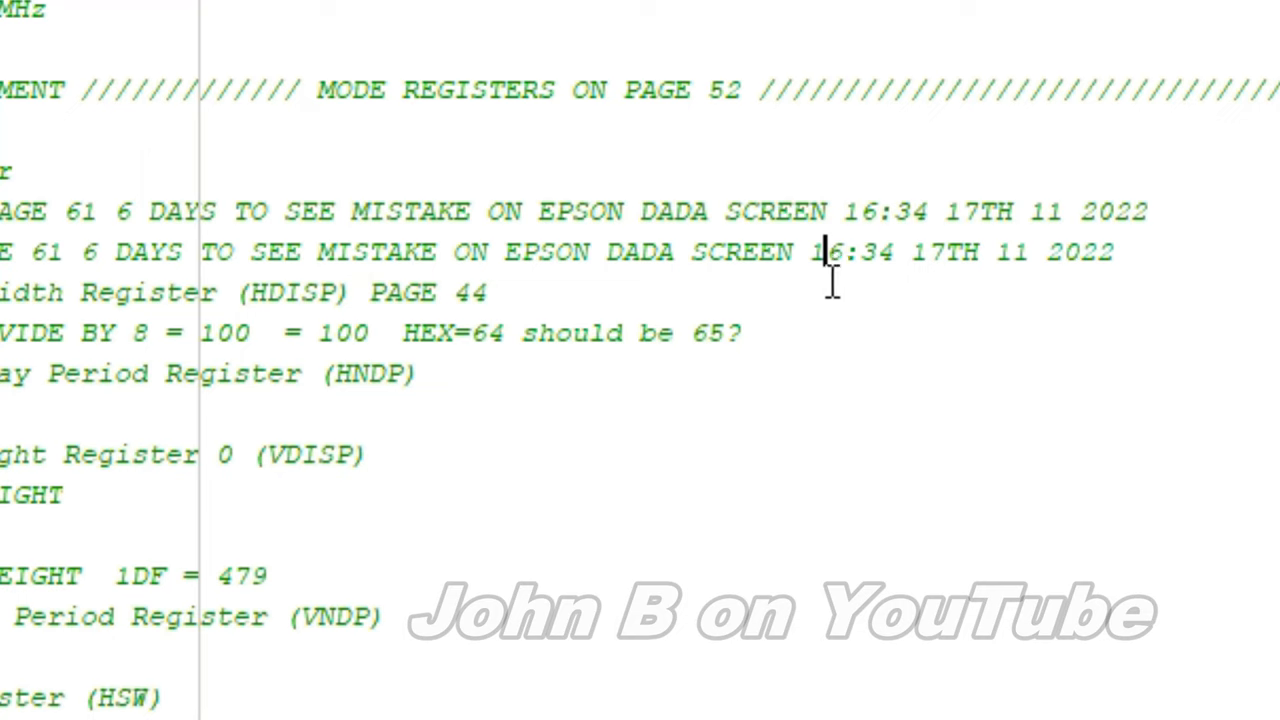
click(948, 262)
click(1077, 265)
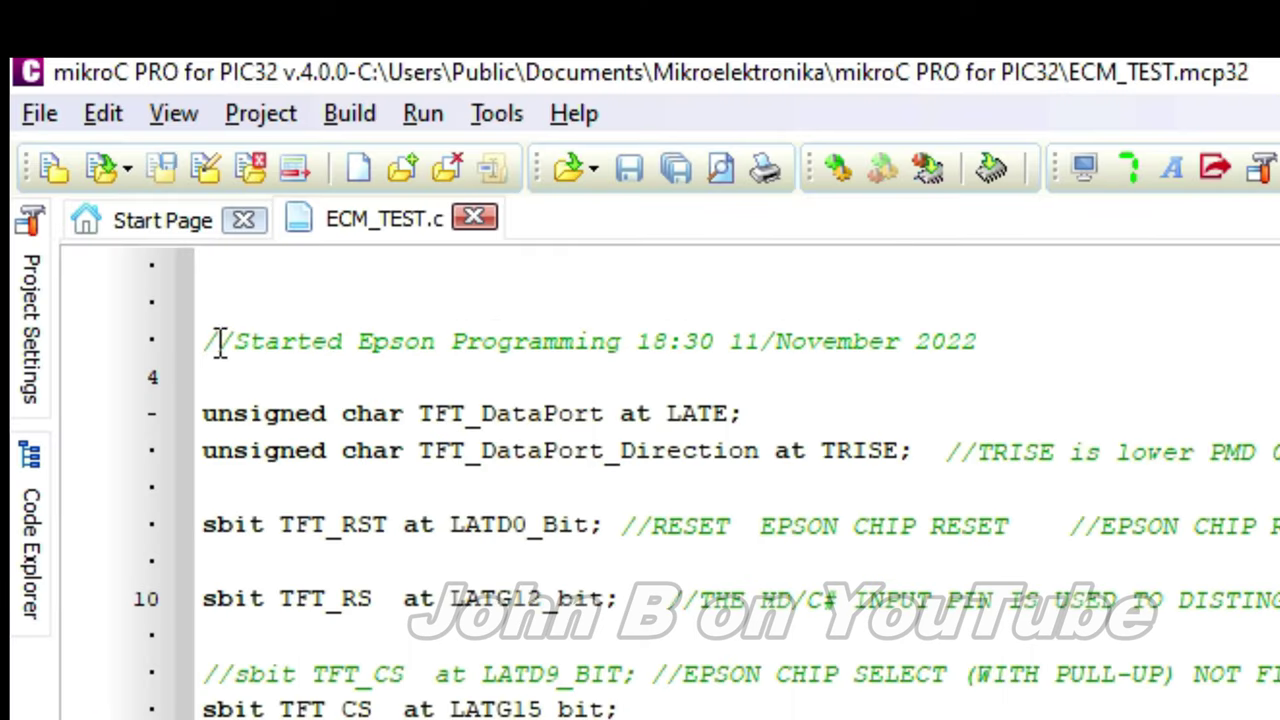
drag(217, 342, 1015, 342)
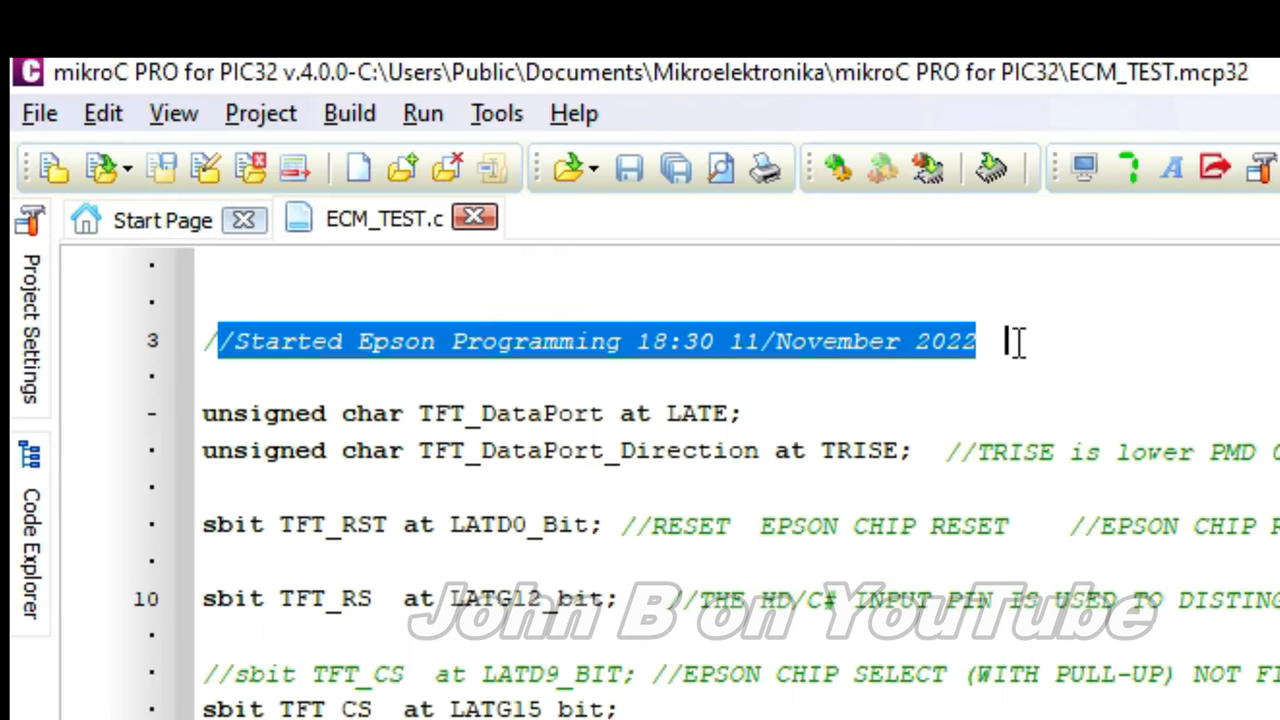
click(646, 355)
click(725, 338)
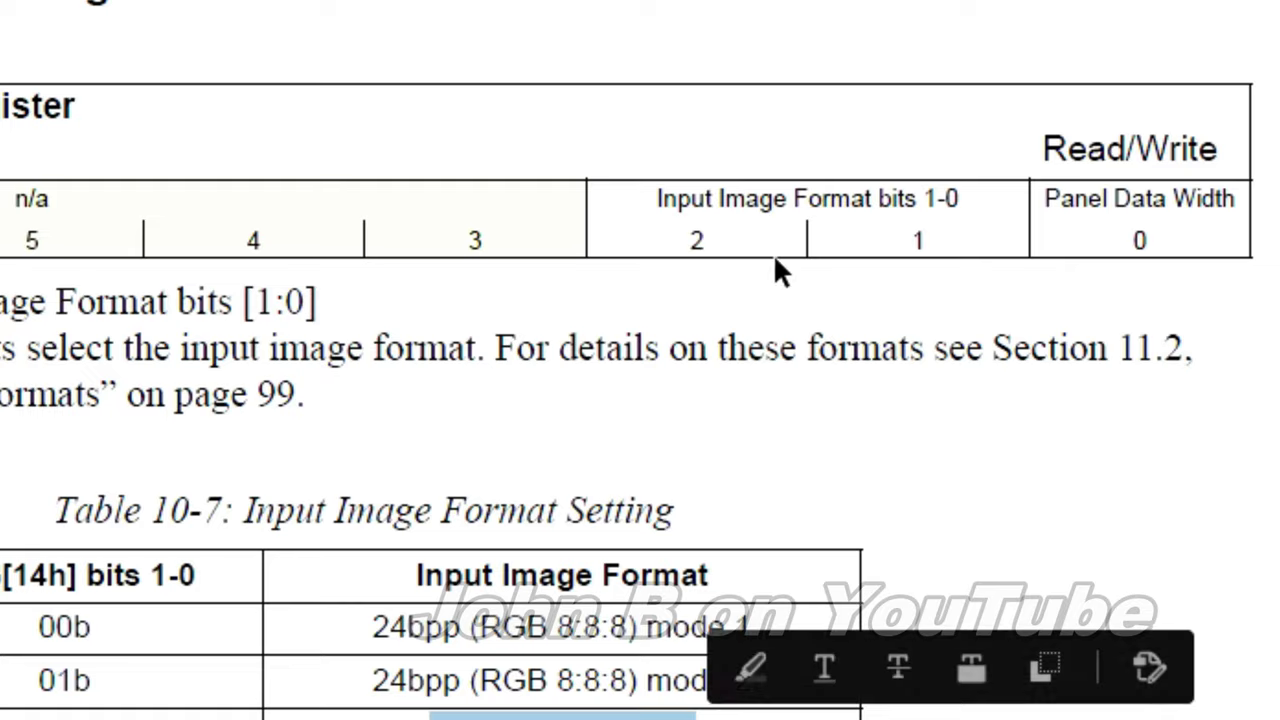
Highlight the REG[14h] Input Image Format bits 1-0 label and review the Table 10-7 format settings.
drag(958, 200, 659, 222)
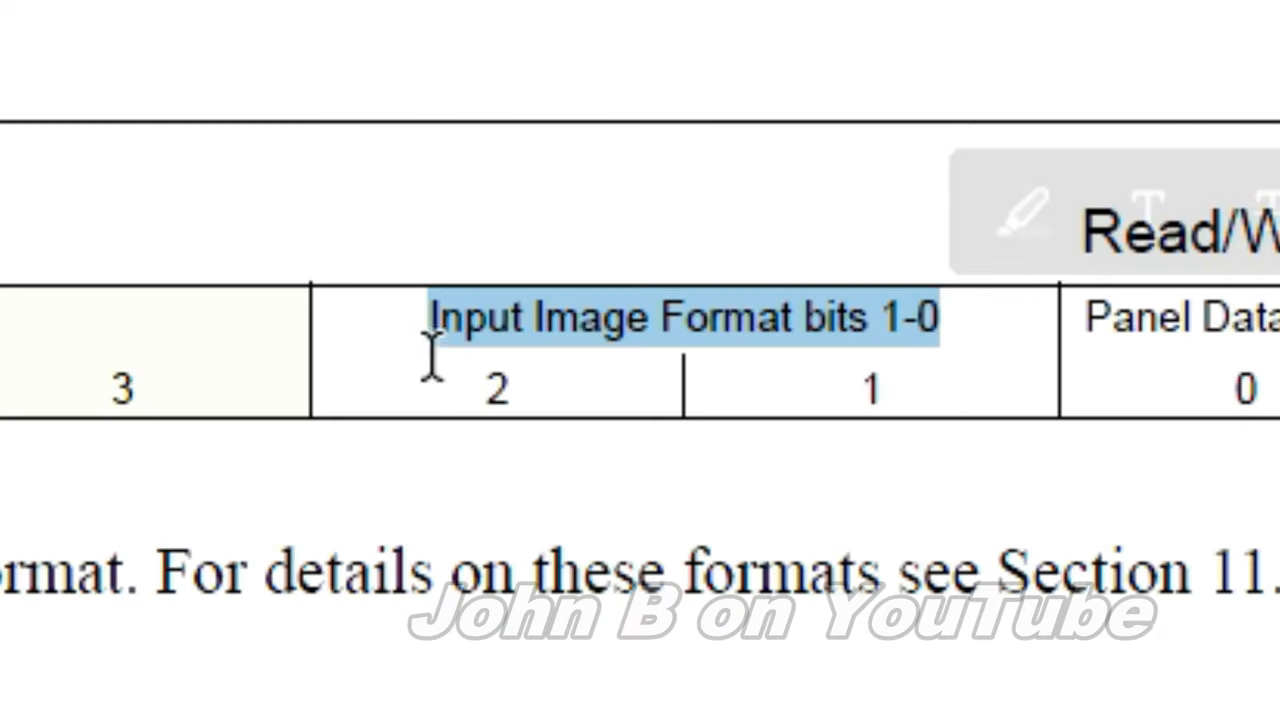
drag(922, 316, 985, 390)
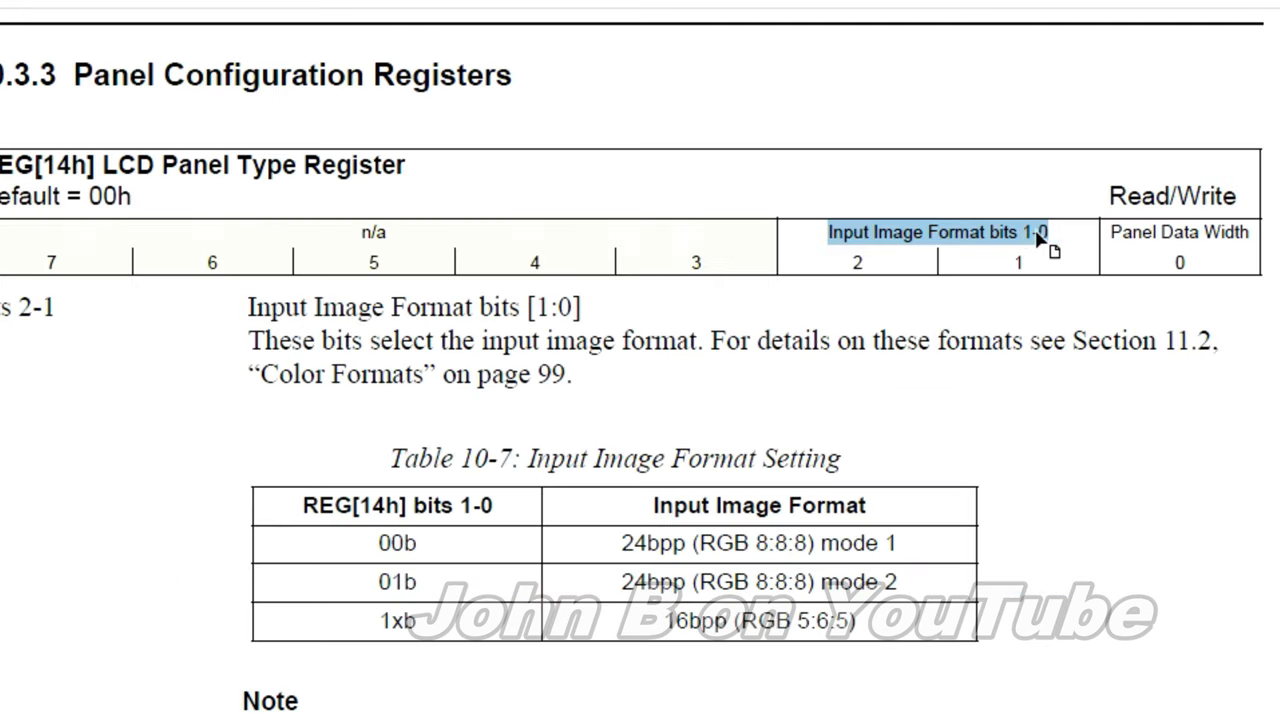
click(835, 268)
click(969, 260)
click(1132, 259)
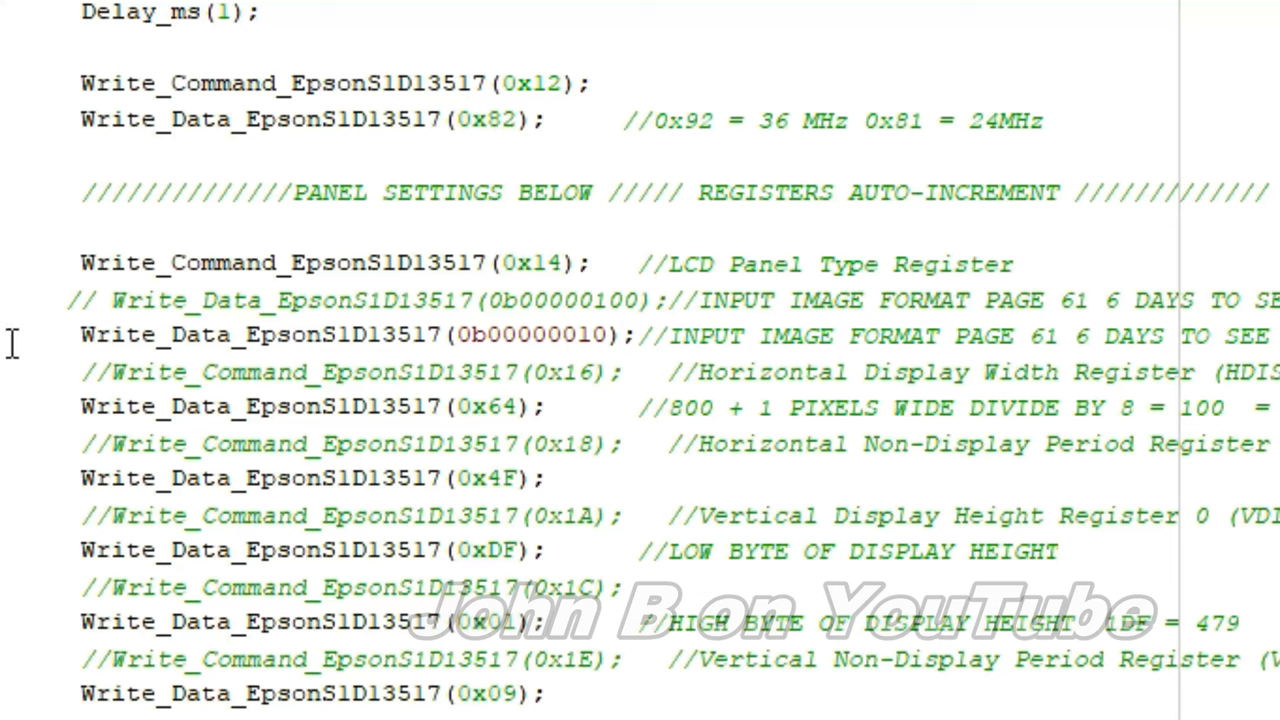
Toggle comments so the Write_Data line sending 0b00000100 is active and 0b00000010 is commented out.
drag(73, 338, 653, 340)
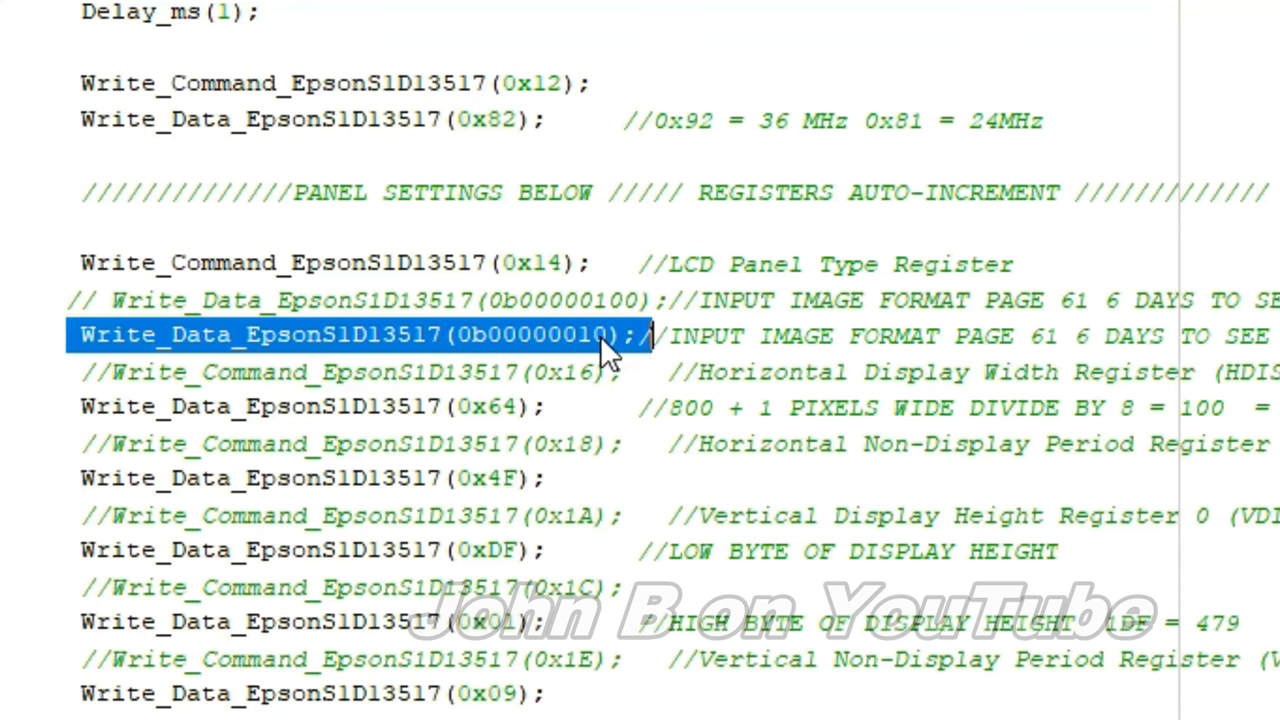
key(ctrl+slash)
click(595, 302)
key(ctrl+slash)
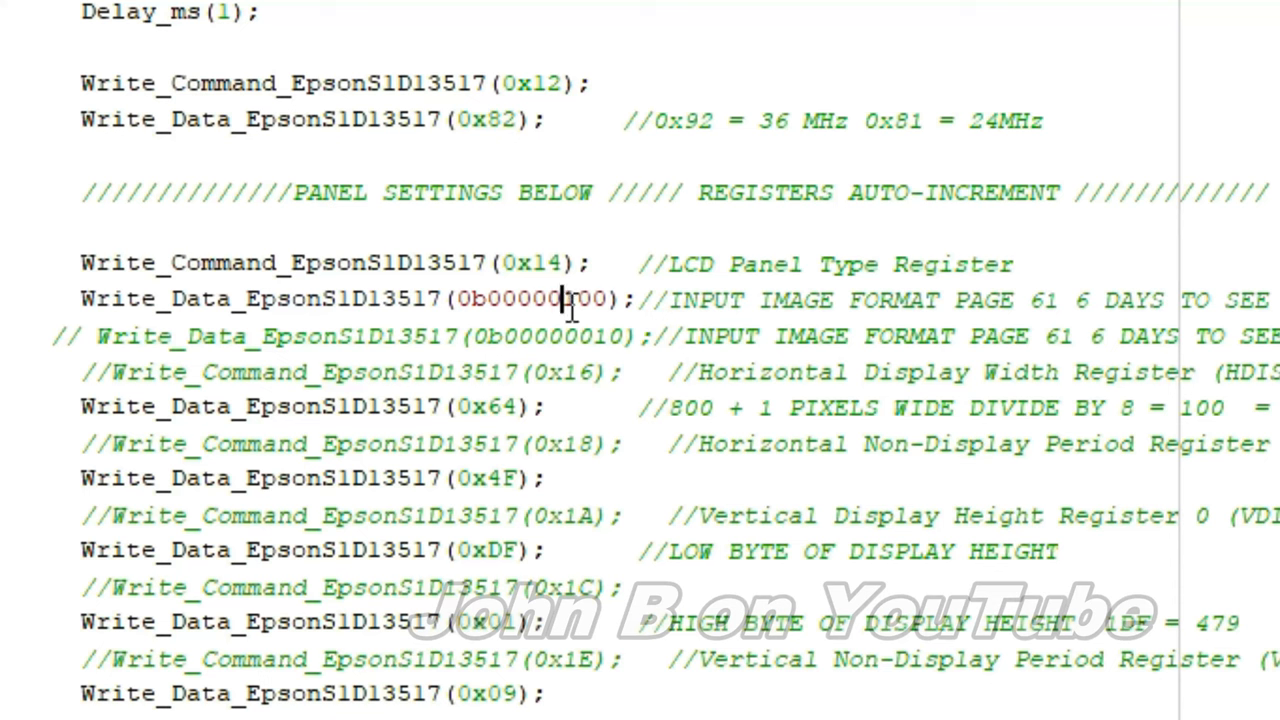
key(ctrl+slash)
Highlight the 0b00000010 and 0b00000100 lines and position the caret beside the set bit of 0b00000100.
drag(64, 336, 596, 338)
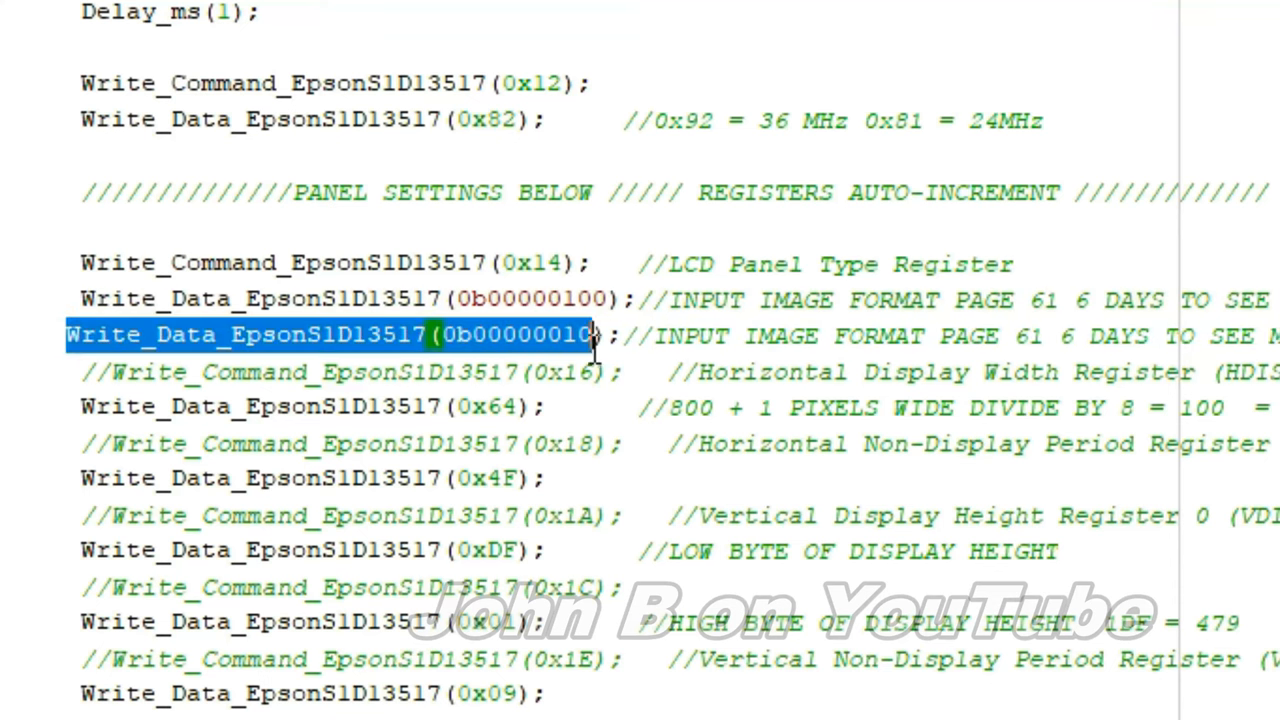
drag(66, 298, 632, 300)
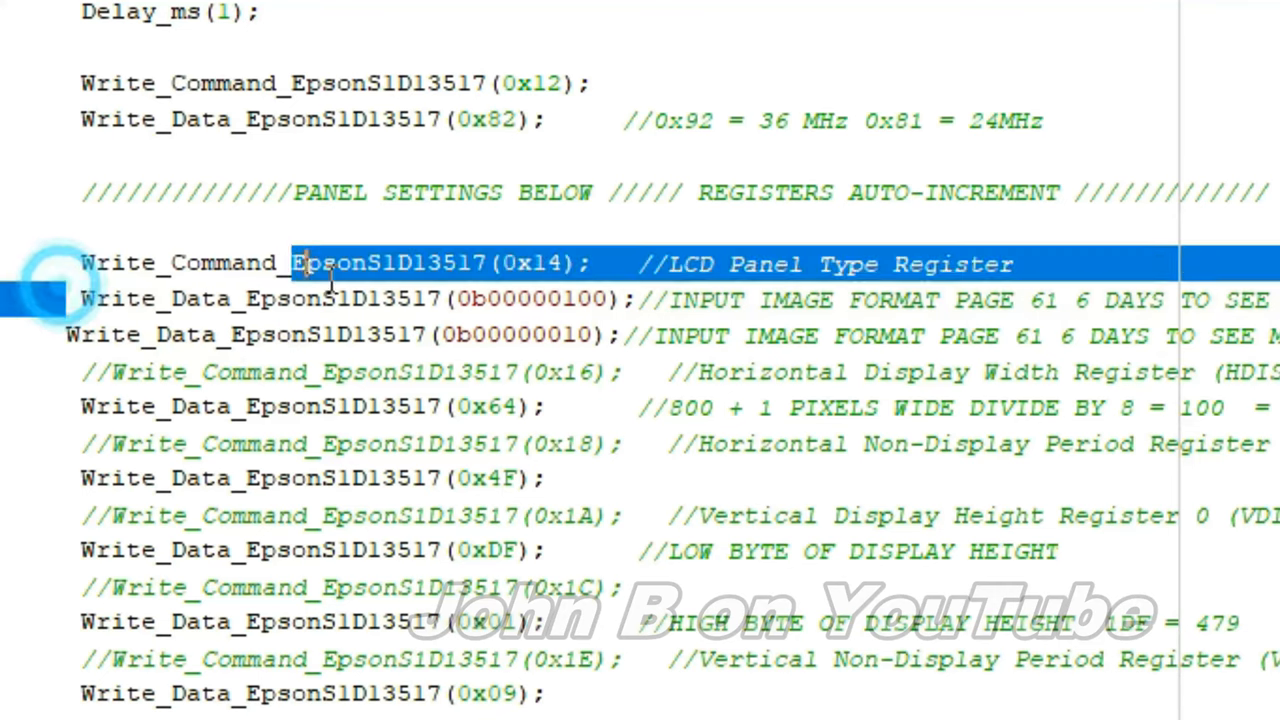
key(Right)
key(Left)
key(Left)
key(Left)
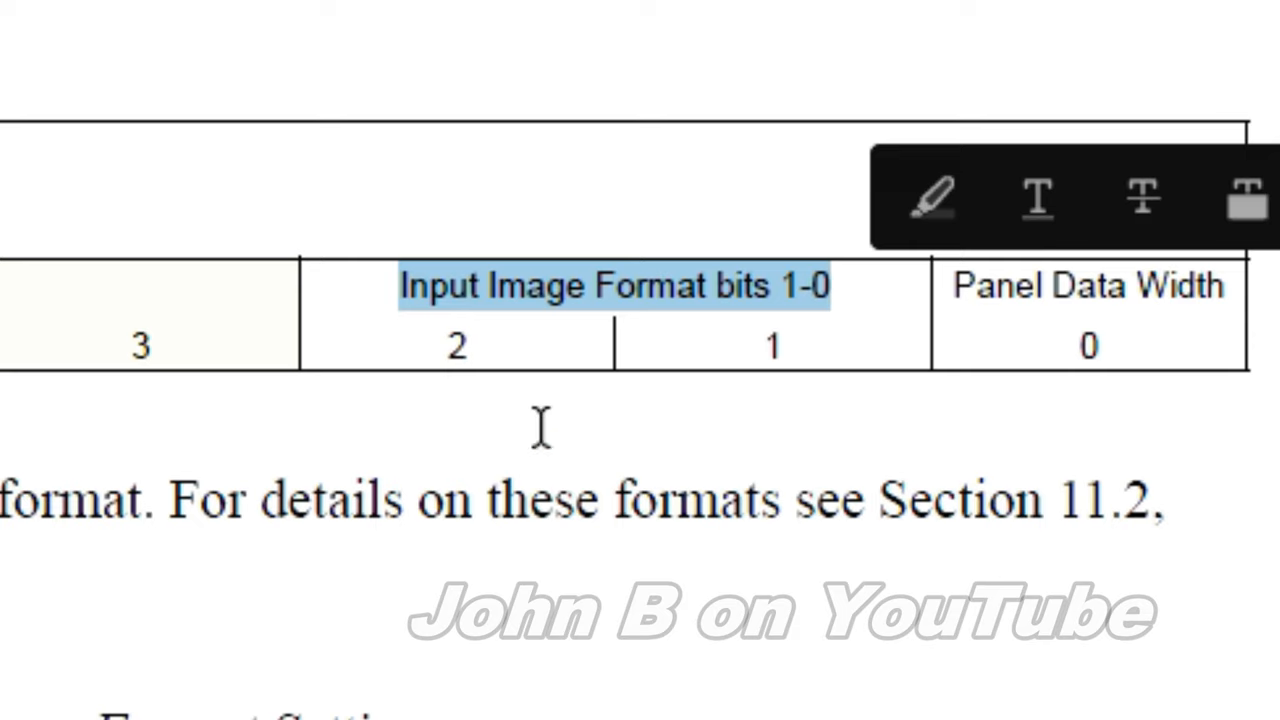
click(556, 572)
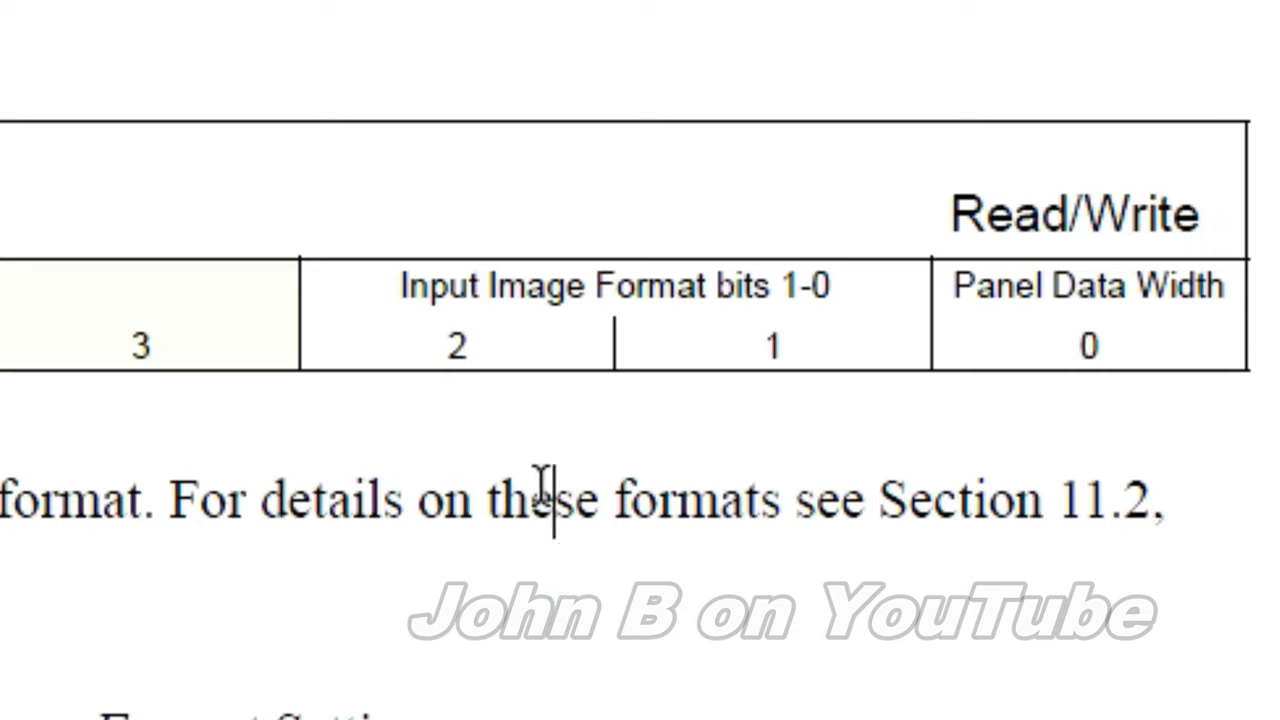
mouse_move(405, 288)
mouse_down()
mouse_move(765, 262)
mouse_move(803, 272)
mouse_up()
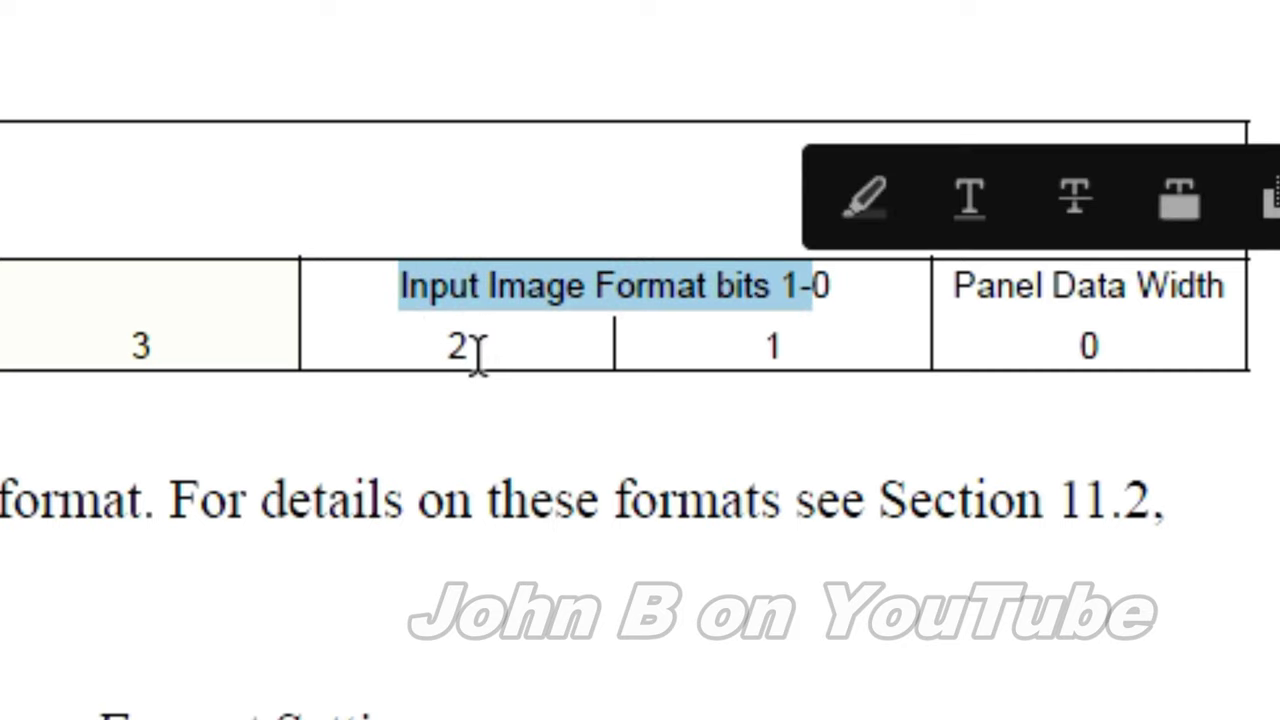
click(776, 434)
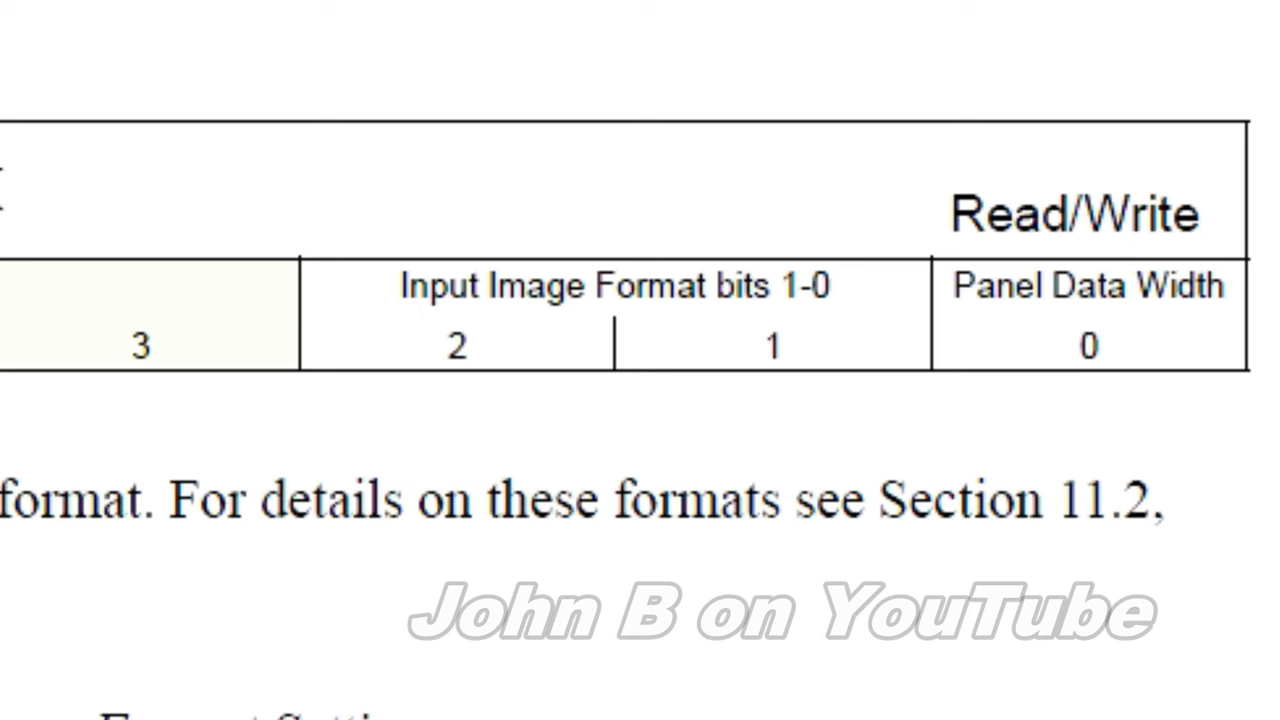